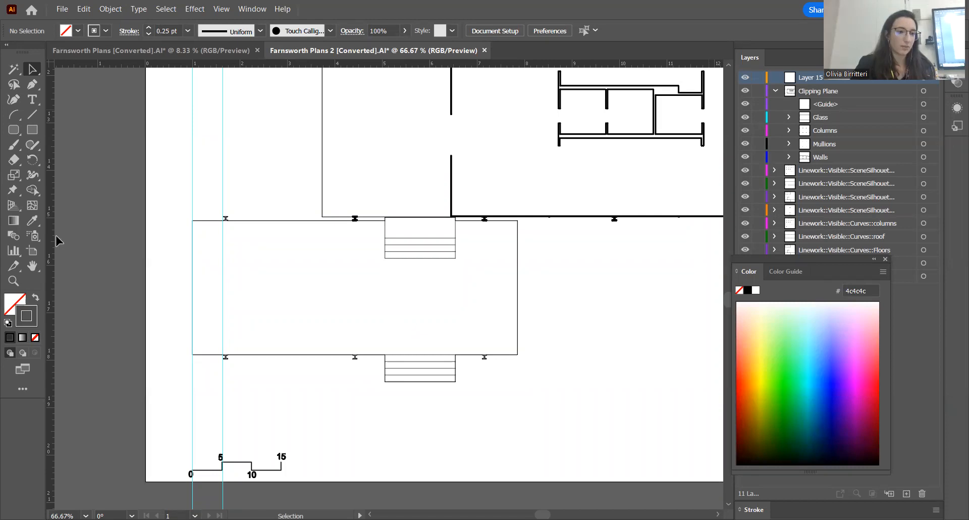
Draw an unfilled rectangle in the empty area between the lower terrace and the artboard's edge, below the house plan
{"action": "left_click", "coordinate": [34, 130]}
{"action": "left_click_drag", "start_coordinate": [543, 265], "coordinate": [696, 364]}
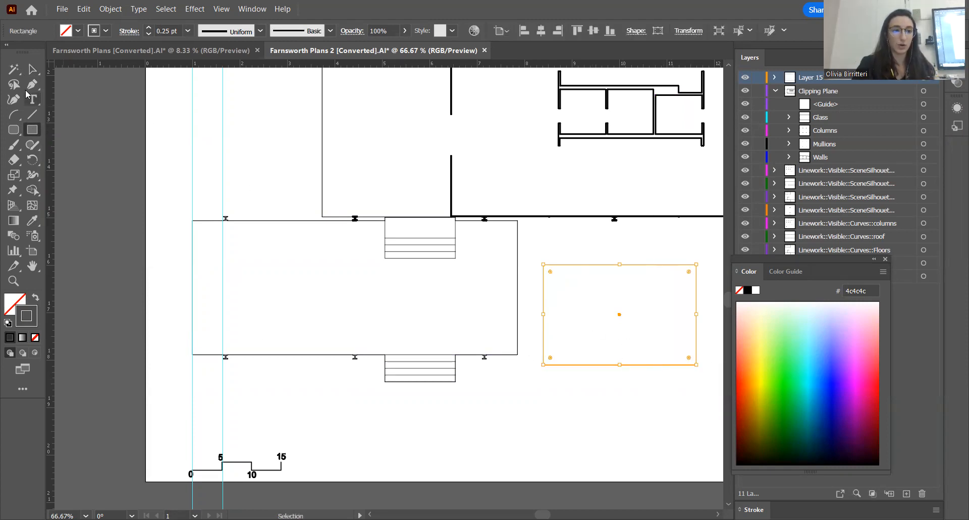
{"action": "left_click", "coordinate": [32, 84]}
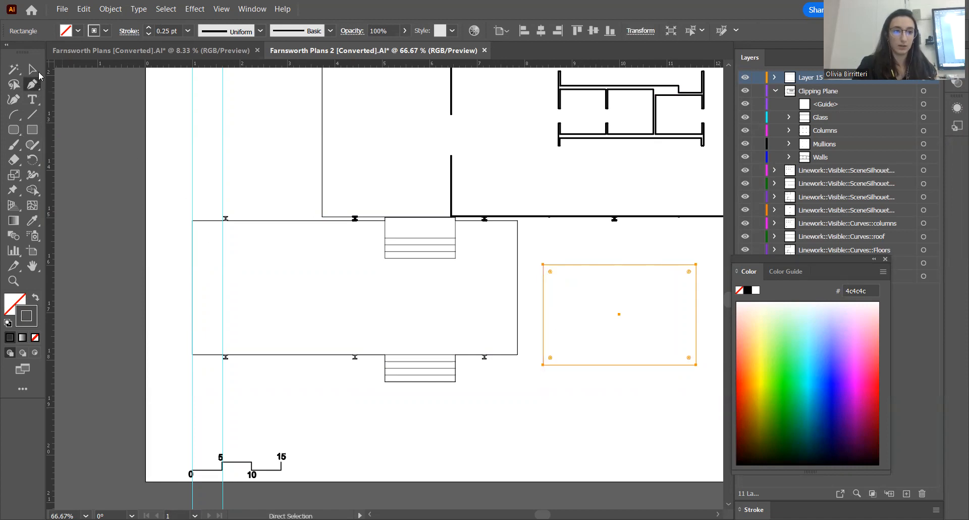
{"action": "left_click", "coordinate": [32, 69]}
{"action": "left_click", "coordinate": [646, 428]}
Draw an L-shaped outline below the rectangle with the Pen tool, about 5.7 in wide and 1.6 in high
{"action": "scroll", "coordinate": [586, 399], "scroll_direction": "right", "scroll_amount": 5}
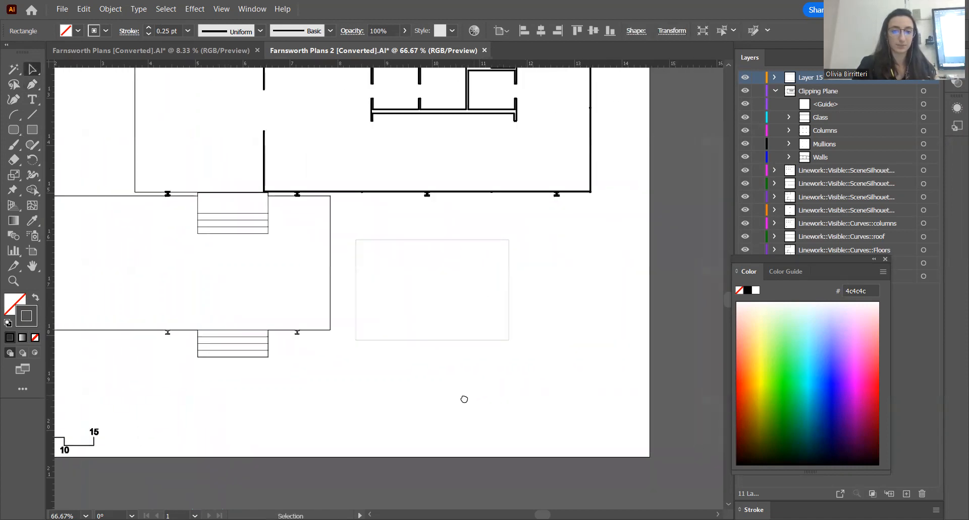
{"action": "left_click", "coordinate": [38, 85]}
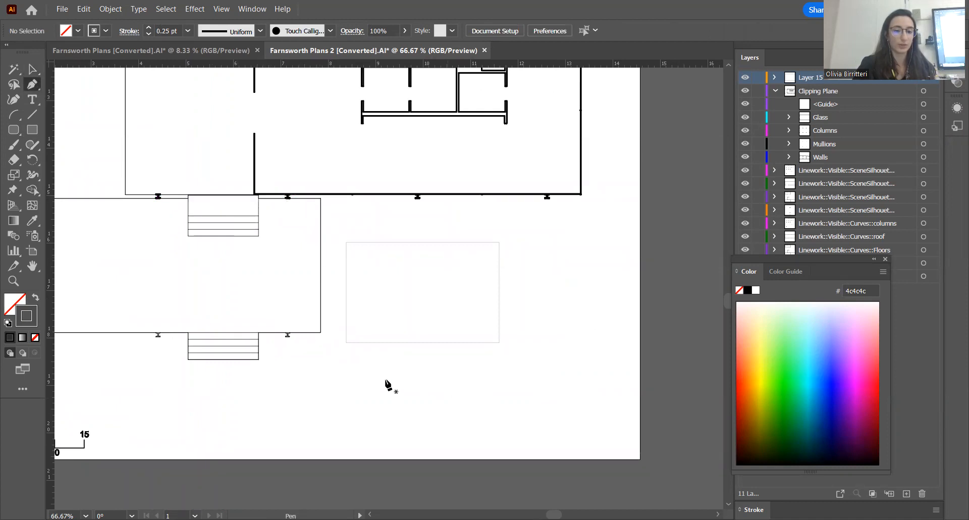
{"action": "left_click", "coordinate": [349, 371]}
{"action": "left_click", "coordinate": [495, 370]}
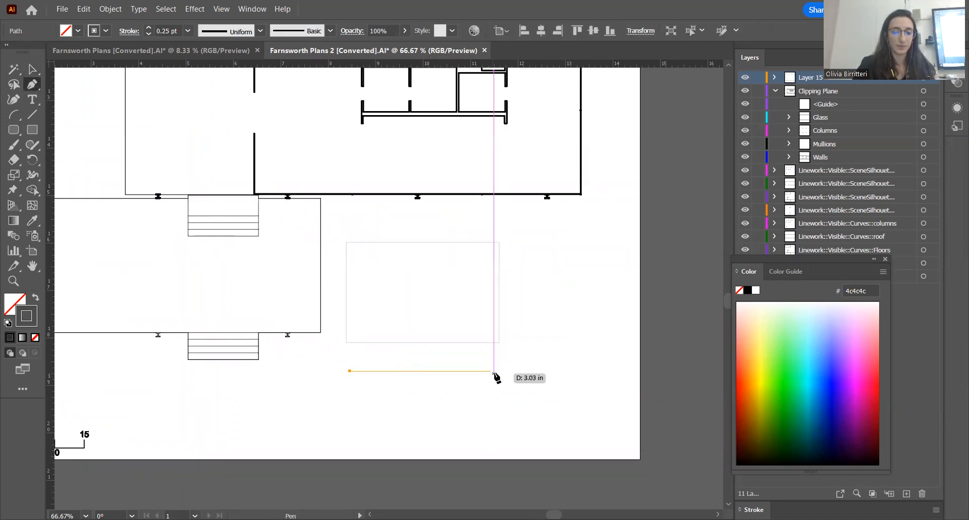
{"action": "left_click", "coordinate": [495, 417]}
{"action": "left_click", "coordinate": [621, 417]}
{"action": "left_click", "coordinate": [621, 449]}
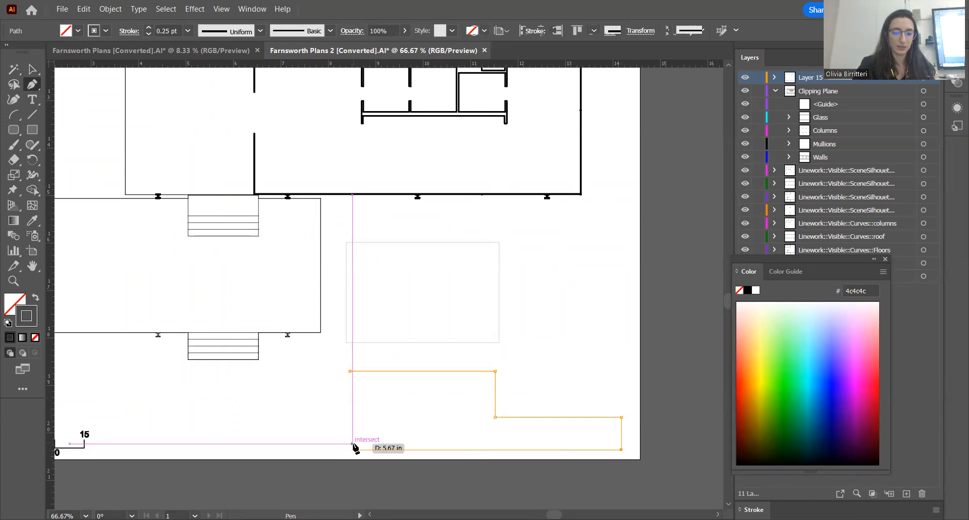
{"action": "left_click", "coordinate": [353, 426], "text": "ctrl"}
{"action": "left_click", "coordinate": [350, 448]}
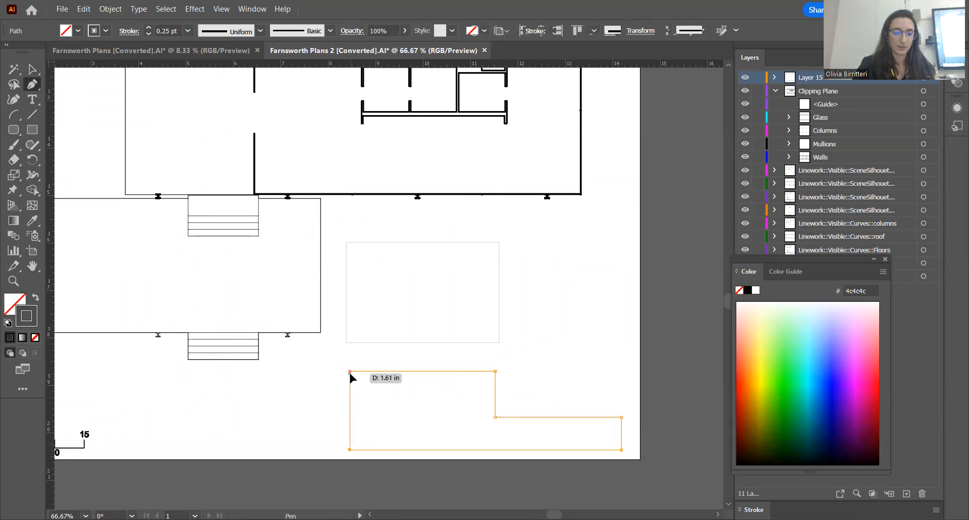
{"action": "left_click", "coordinate": [350, 373]}
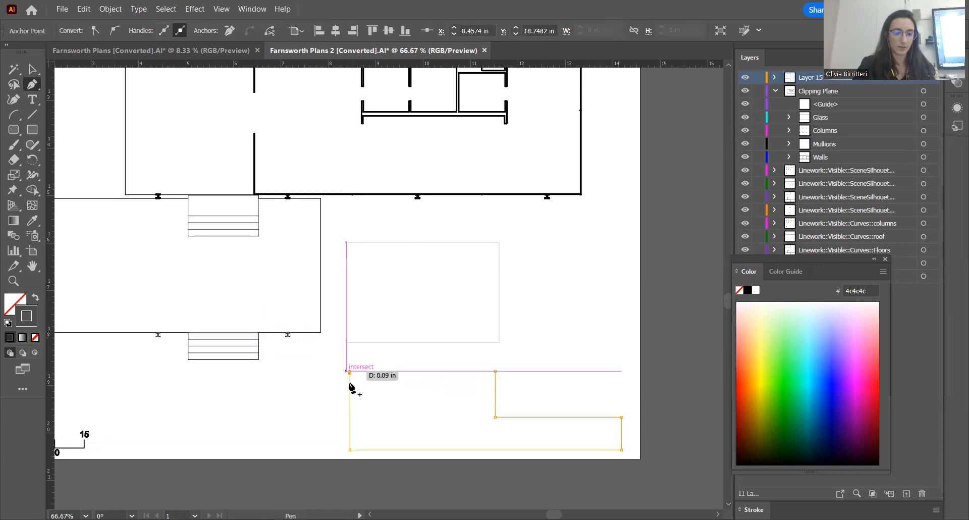
Close the gap at the L-shaped outline's upper-left corner and deselect the outline
{"action": "scroll", "coordinate": [361, 395], "scroll_direction": "up", "scroll_amount": 1}
{"action": "scroll", "coordinate": [360, 402], "scroll_direction": "up", "scroll_amount": 6}
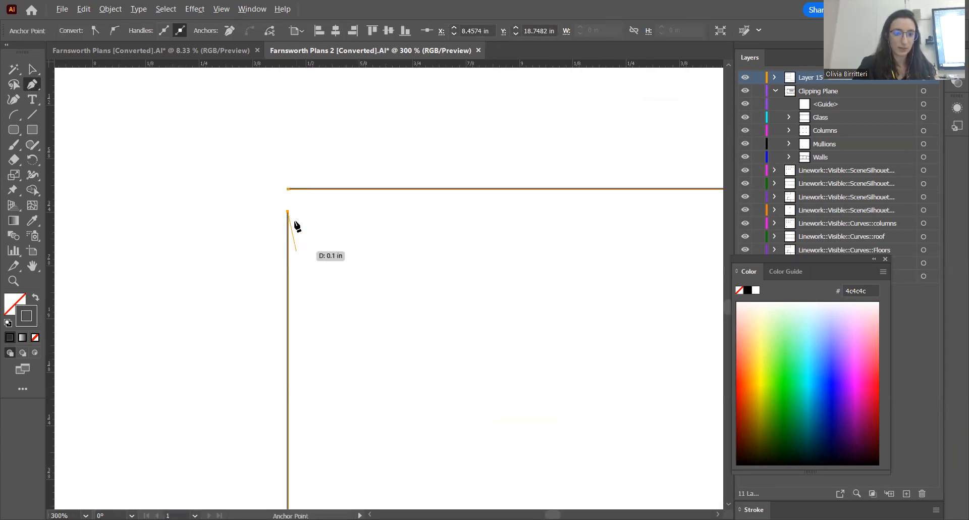
{"action": "left_click", "coordinate": [31, 69]}
{"action": "scroll", "coordinate": [368, 388], "scroll_direction": "down", "scroll_amount": 8}
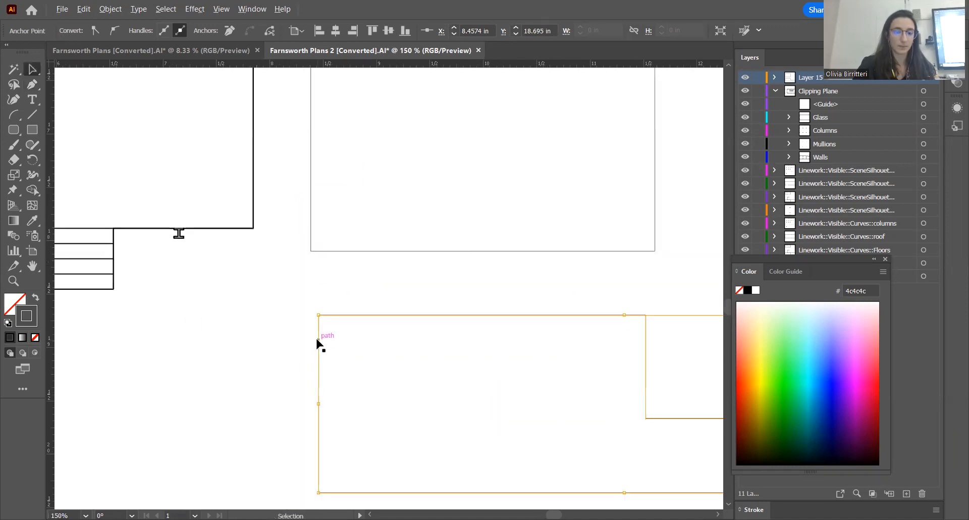
{"action": "left_click", "coordinate": [429, 301]}
{"action": "scroll", "coordinate": [376, 308], "scroll_direction": "up", "scroll_amount": 2}
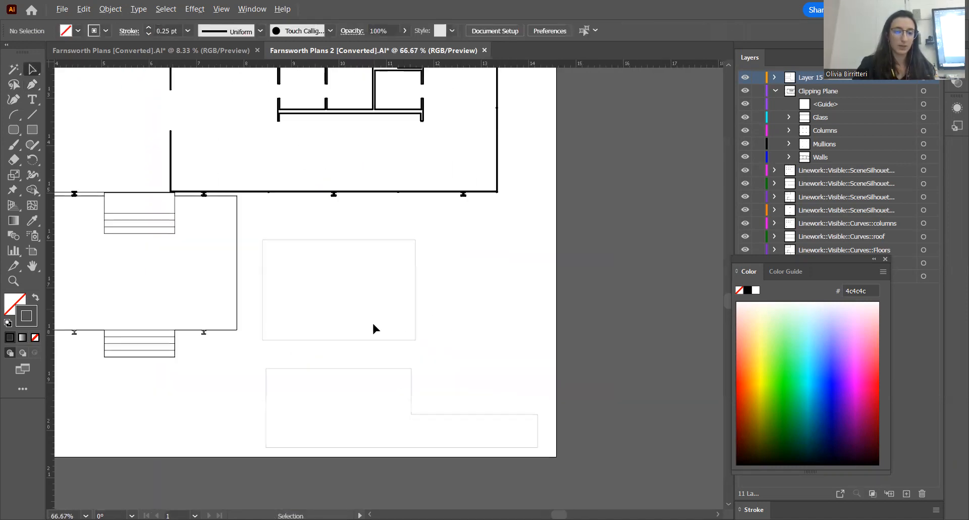
Fill the L-shaped outline with red, hex cc2727, and deselect it
{"action": "left_click", "coordinate": [368, 340]}
{"action": "left_click", "coordinate": [364, 368]}
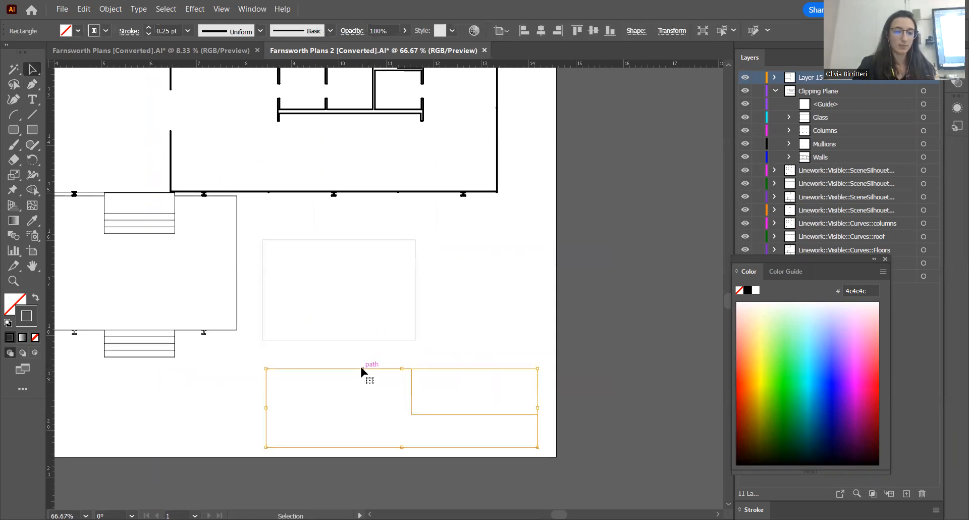
{"action": "left_click", "coordinate": [13, 303]}
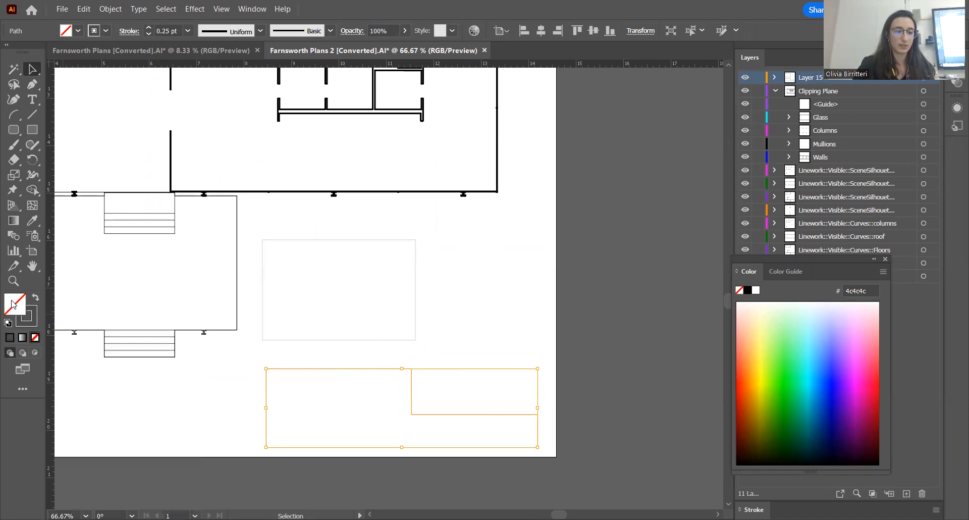
{"action": "mouse_move", "coordinate": [374, 304]}
{"action": "left_mouse_down"}
{"action": "mouse_move", "coordinate": [404, 277]}
{"action": "mouse_move", "coordinate": [410, 238]}
{"action": "left_mouse_up"}
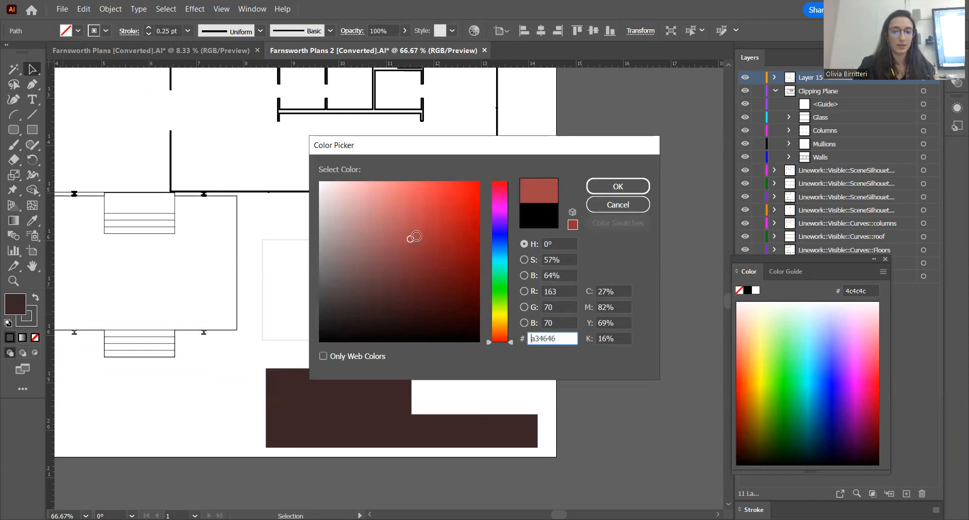
{"action": "left_click_drag", "start_coordinate": [410, 239], "coordinate": [456, 211]}
{"action": "left_click", "coordinate": [615, 187]}
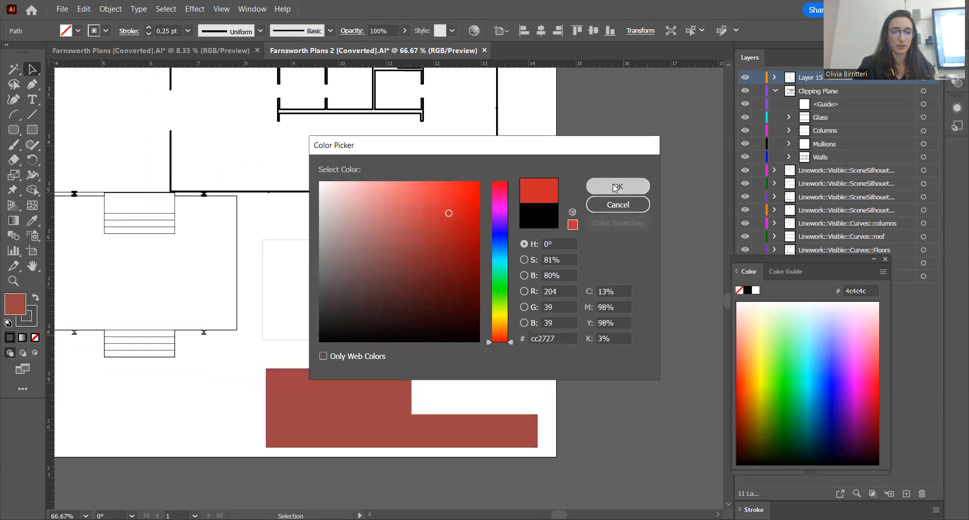
{"action": "left_click", "coordinate": [475, 306]}
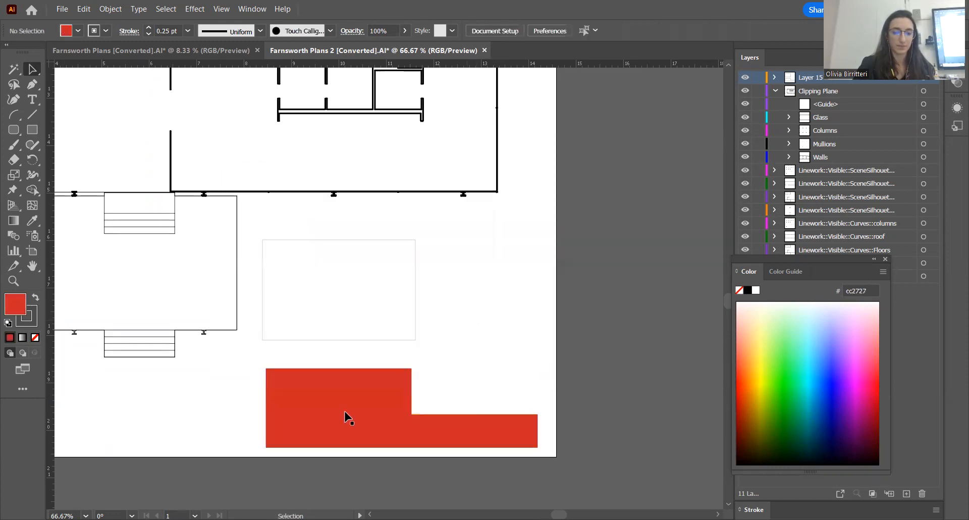
Select the unfilled rectangle and look through the appearance, effect and fill options for a way to add a pattern fill
{"action": "left_click", "coordinate": [328, 340]}
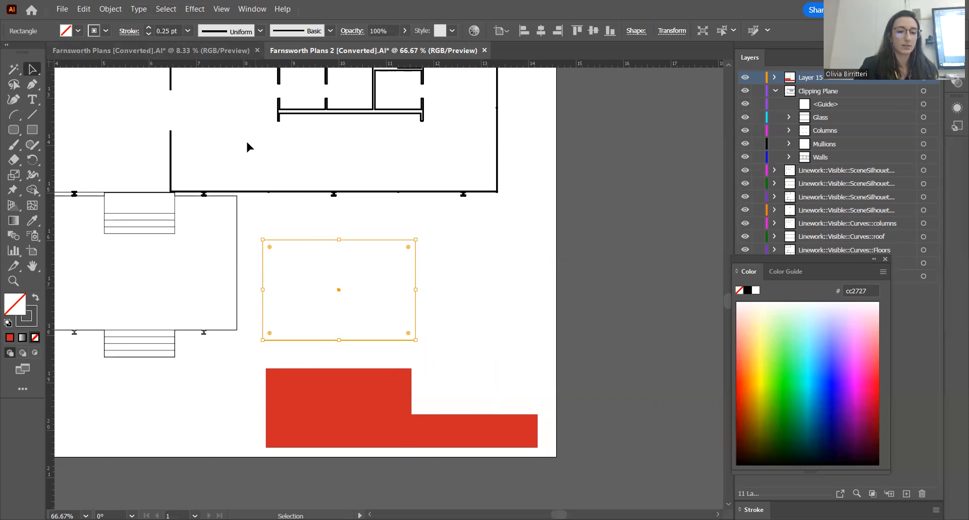
{"action": "left_click", "coordinate": [84, 10]}
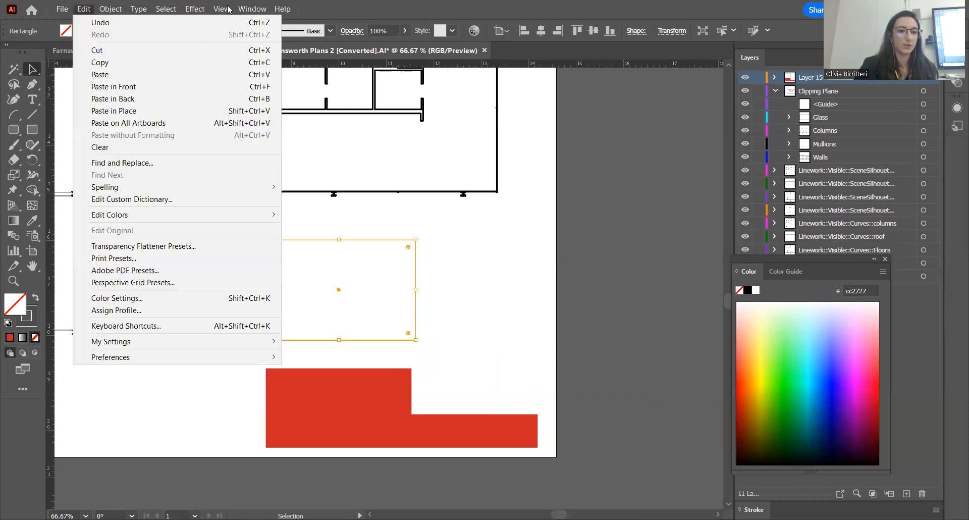
{"action": "mouse_move", "coordinate": [228, 9]}
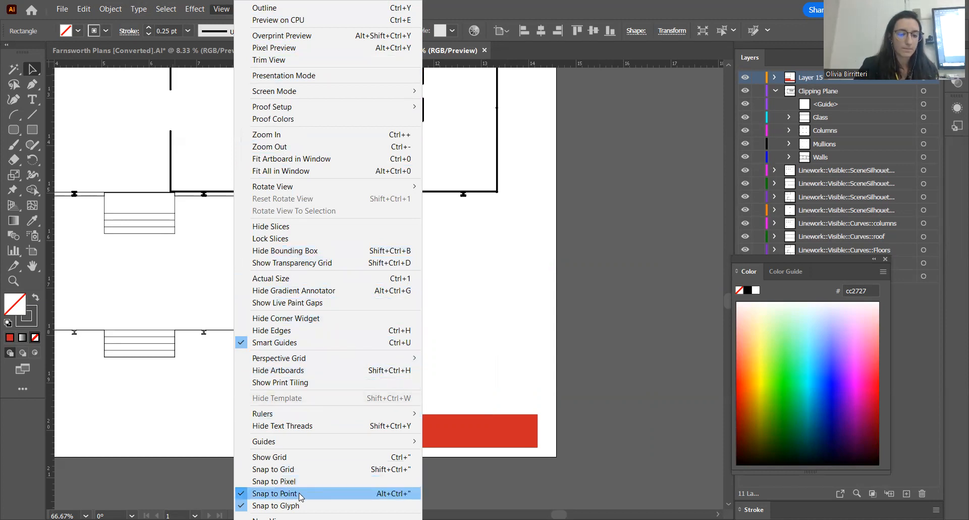
{"action": "left_click", "coordinate": [515, 327]}
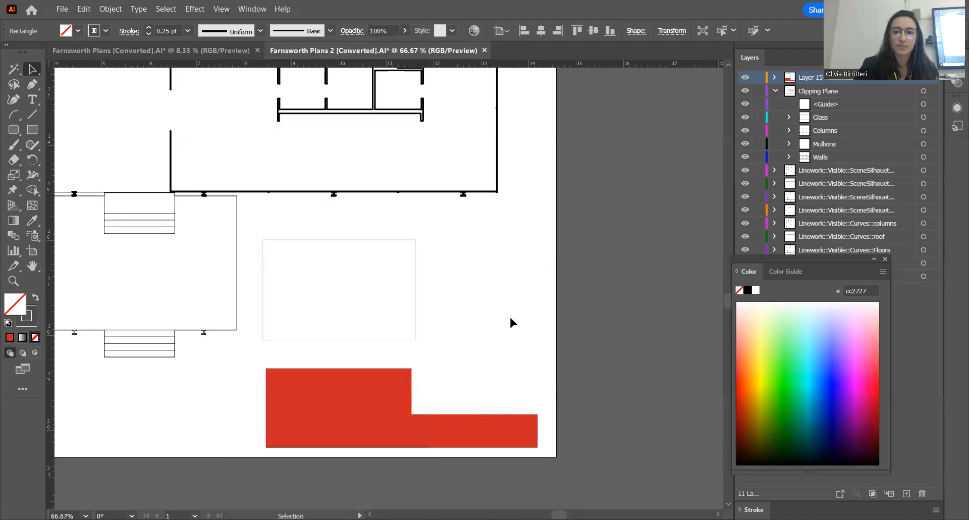
{"action": "left_click", "coordinate": [381, 241]}
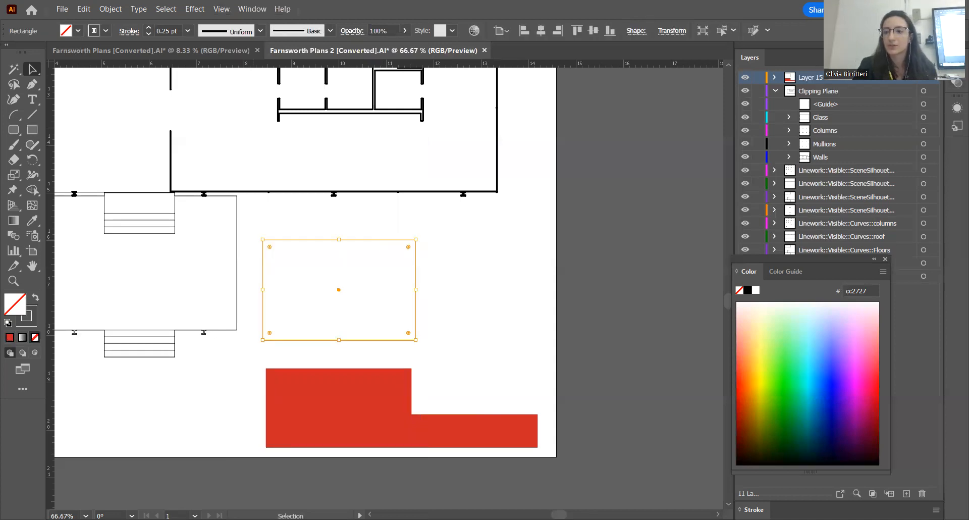
{"action": "left_click", "coordinate": [955, 107]}
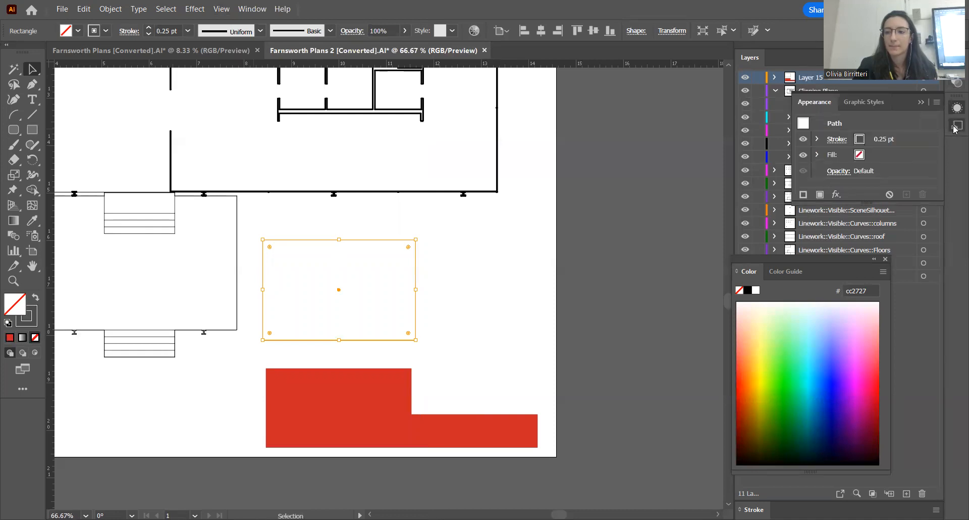
{"action": "left_click", "coordinate": [955, 127]}
{"action": "left_click", "coordinate": [955, 107]}
{"action": "double_click", "coordinate": [15, 309]}
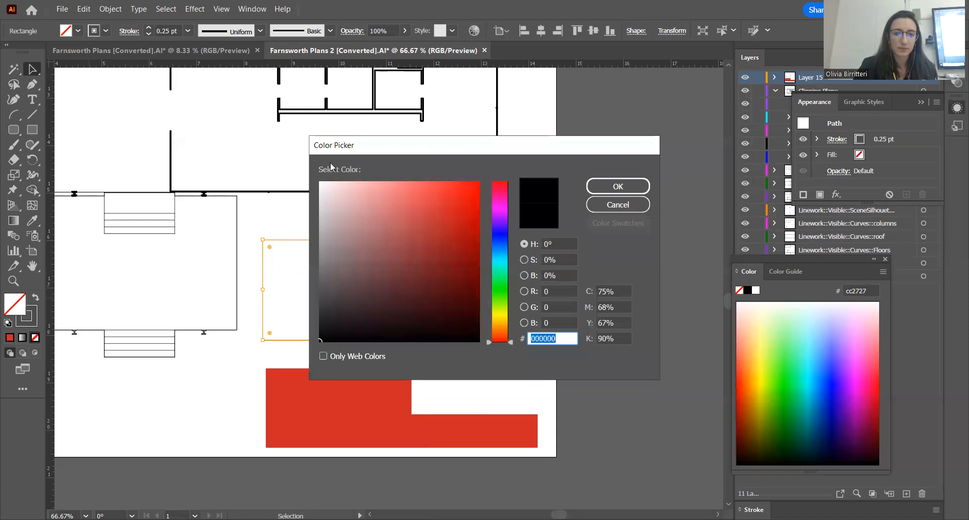
{"action": "left_click_drag", "start_coordinate": [451, 147], "coordinate": [247, 126]}
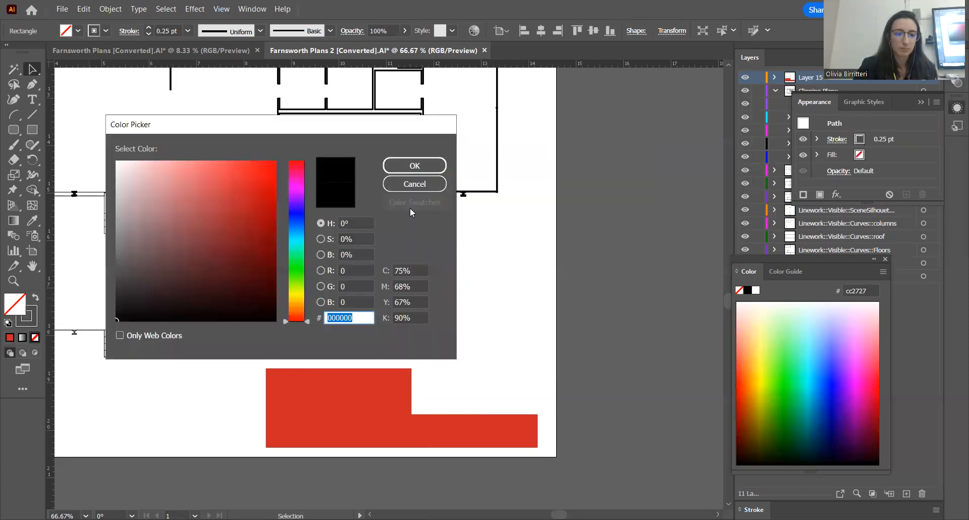
{"action": "left_click", "coordinate": [414, 183]}
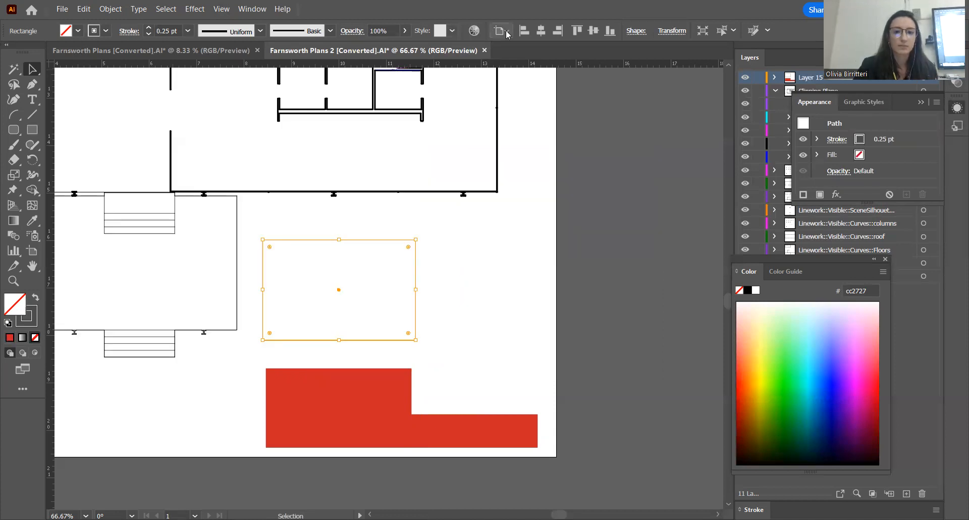
{"action": "left_click", "coordinate": [507, 31]}
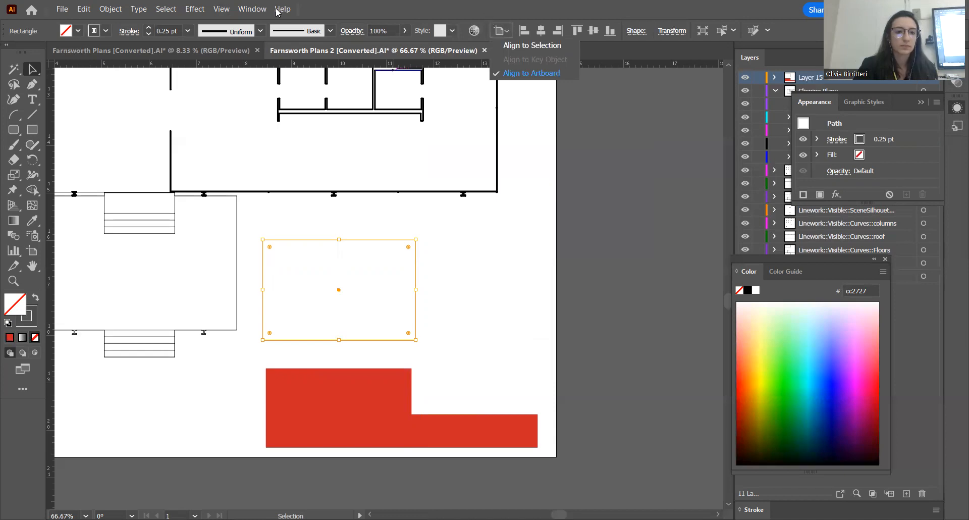
{"action": "left_click", "coordinate": [188, 8]}
{"action": "left_click", "coordinate": [191, 10]}
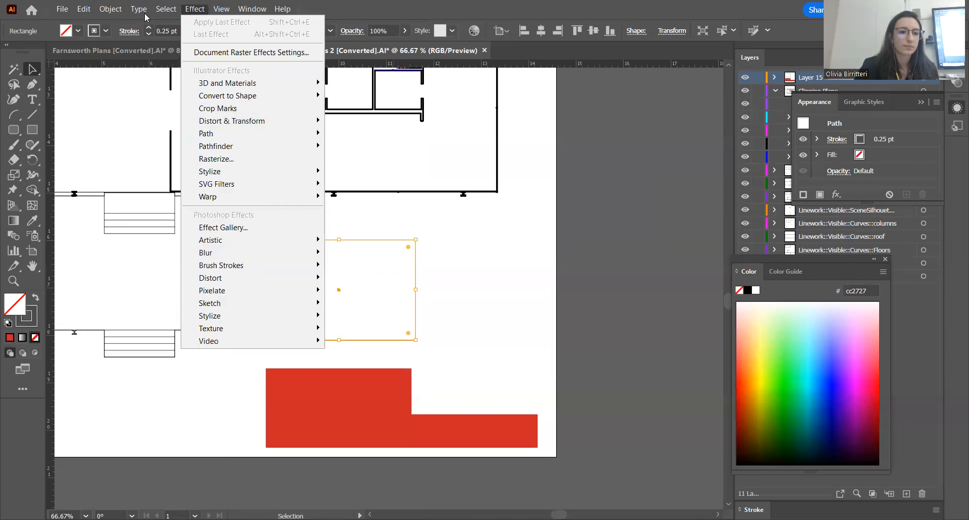
{"action": "left_click", "coordinate": [79, 31]}
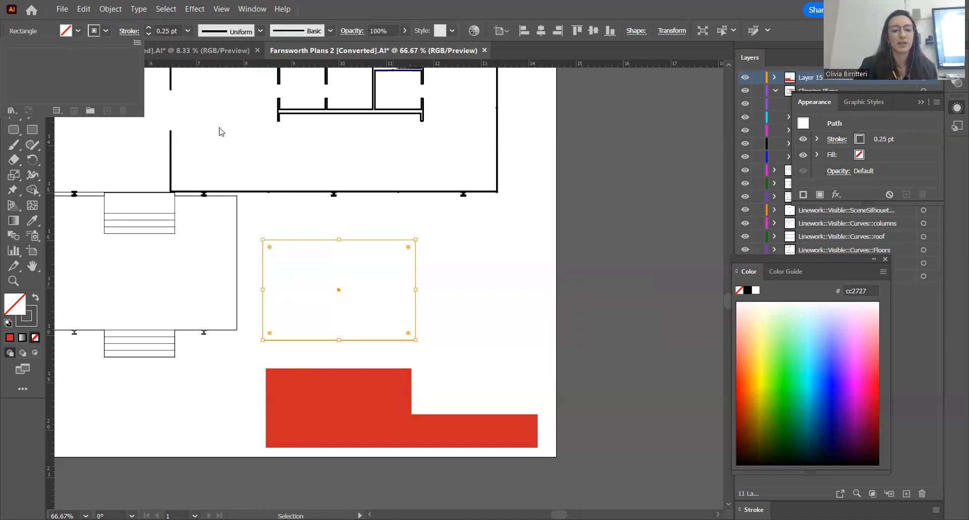
{"action": "left_click", "coordinate": [78, 30]}
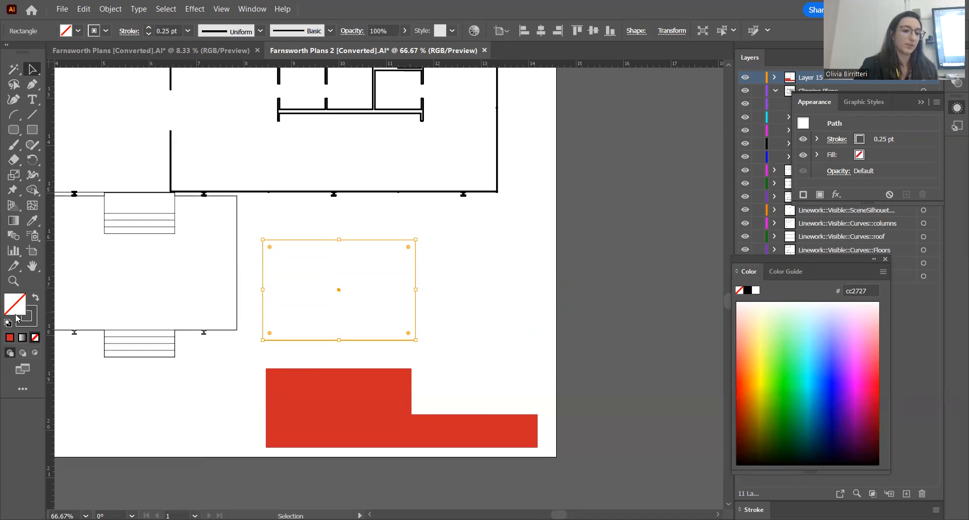
Open the Basic Graphics_Lines pattern swatch library for the rectangle's fill and enlarge the library's display area
{"action": "left_click", "coordinate": [79, 32]}
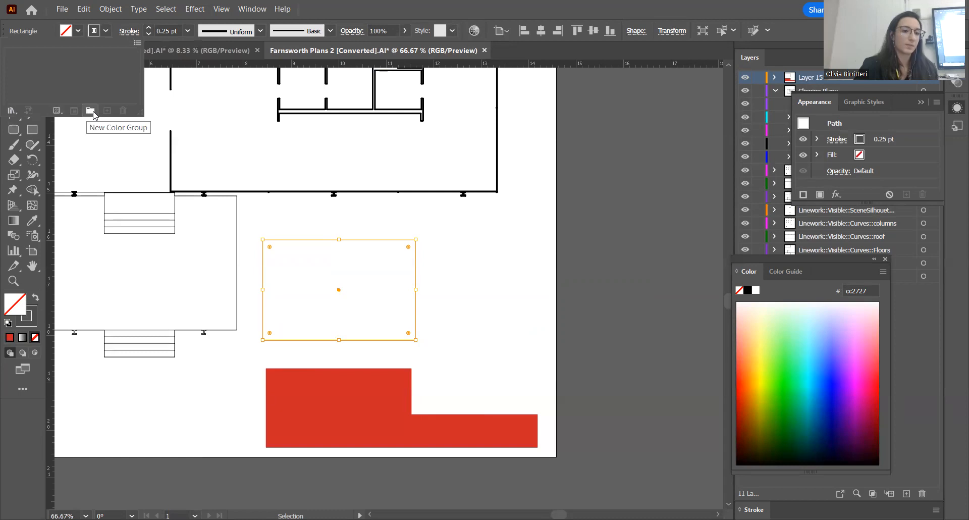
{"action": "left_click", "coordinate": [12, 111]}
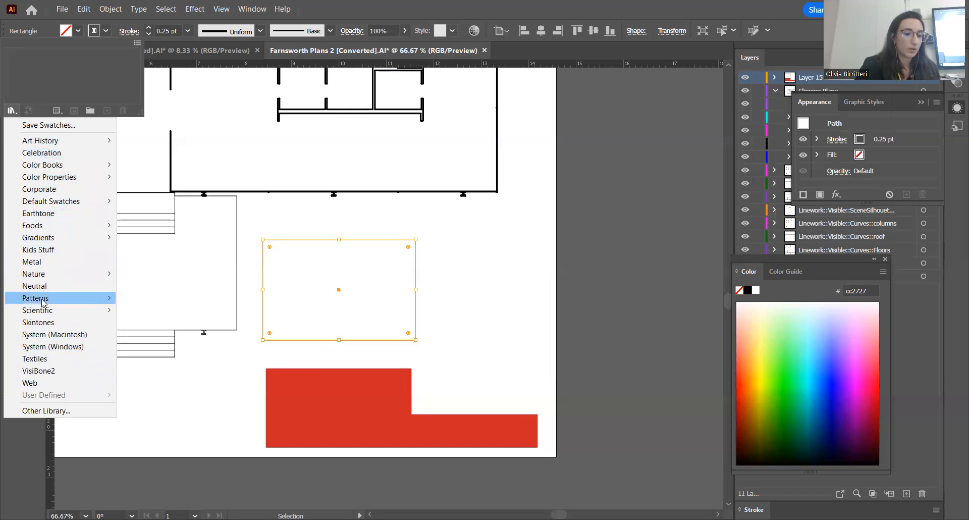
{"action": "mouse_move", "coordinate": [43, 303]}
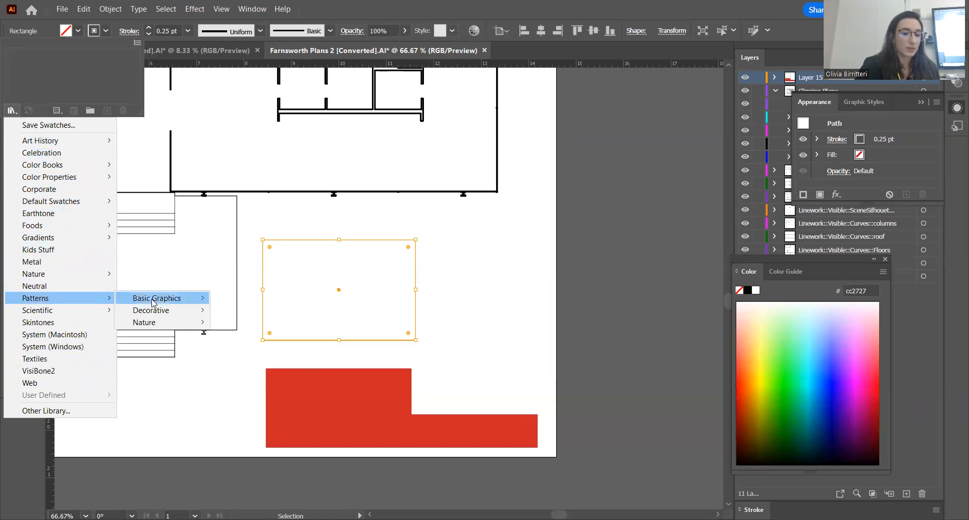
{"action": "mouse_move", "coordinate": [168, 303]}
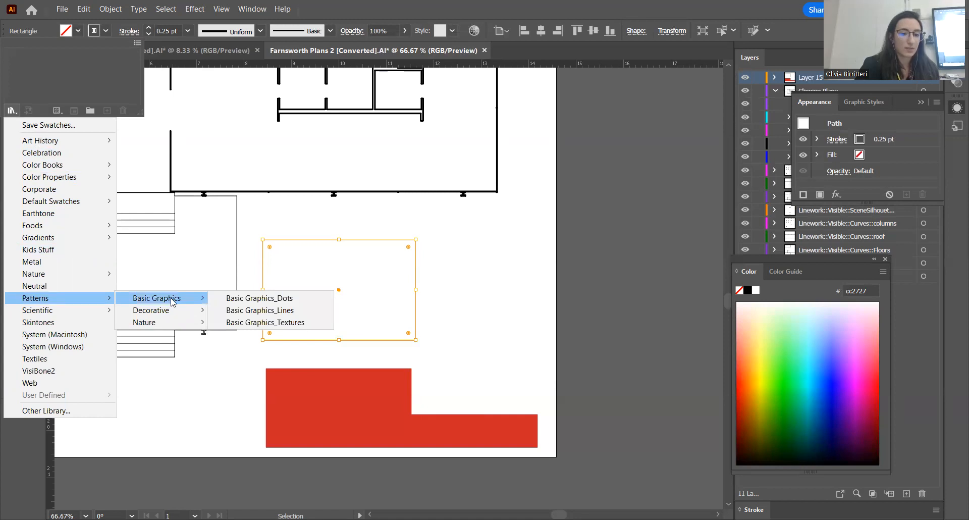
{"action": "left_click", "coordinate": [240, 313]}
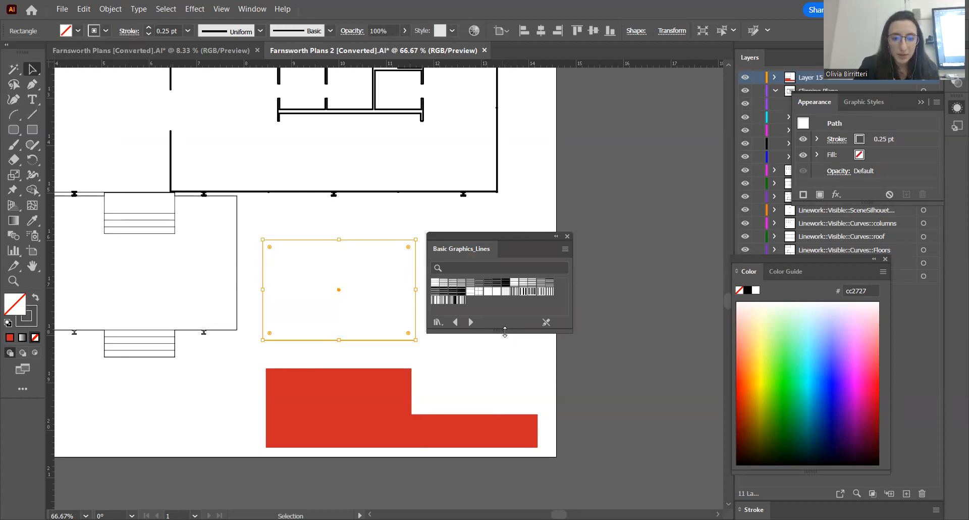
{"action": "left_click_drag", "start_coordinate": [508, 372], "coordinate": [505, 395]}
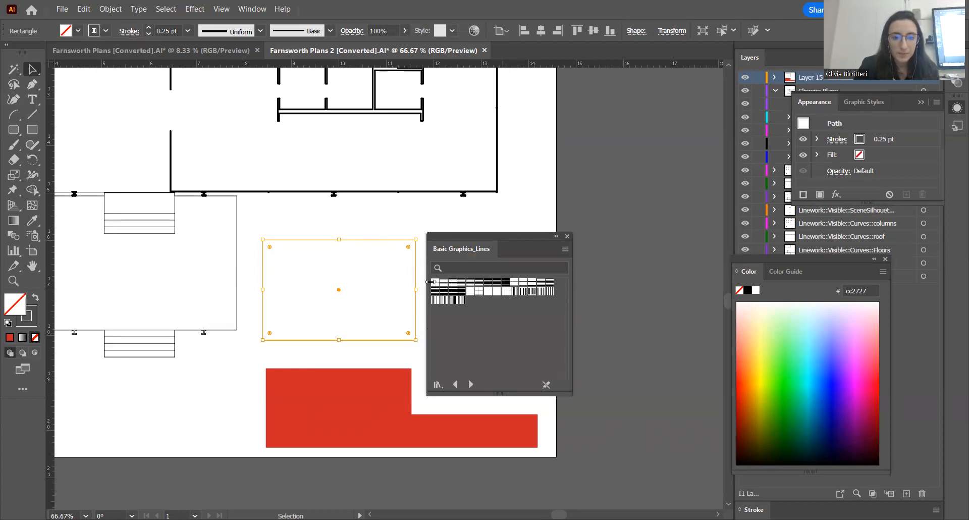
Fill the rectangle with the square grid pattern from the Basic Graphics_Lines library, deselect it and close the library
{"action": "left_click", "coordinate": [480, 291]}
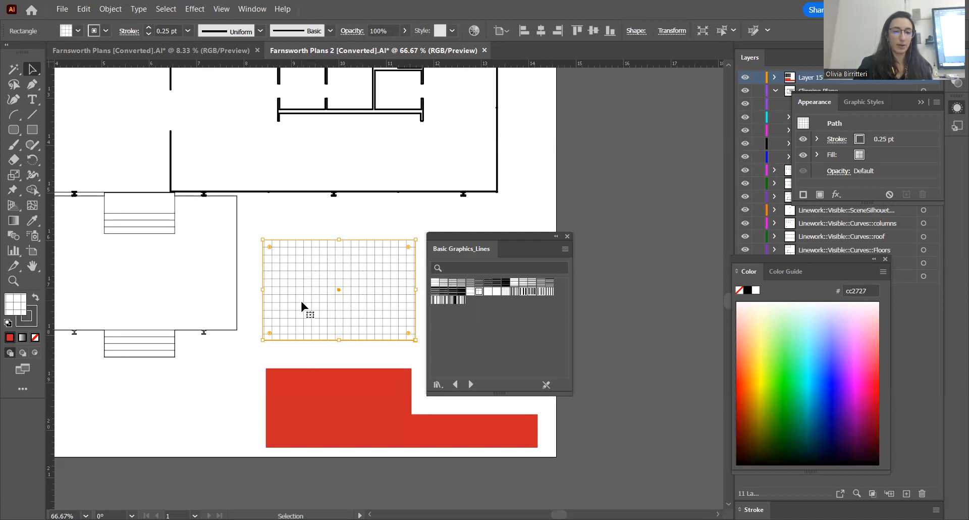
{"action": "left_click", "coordinate": [358, 222]}
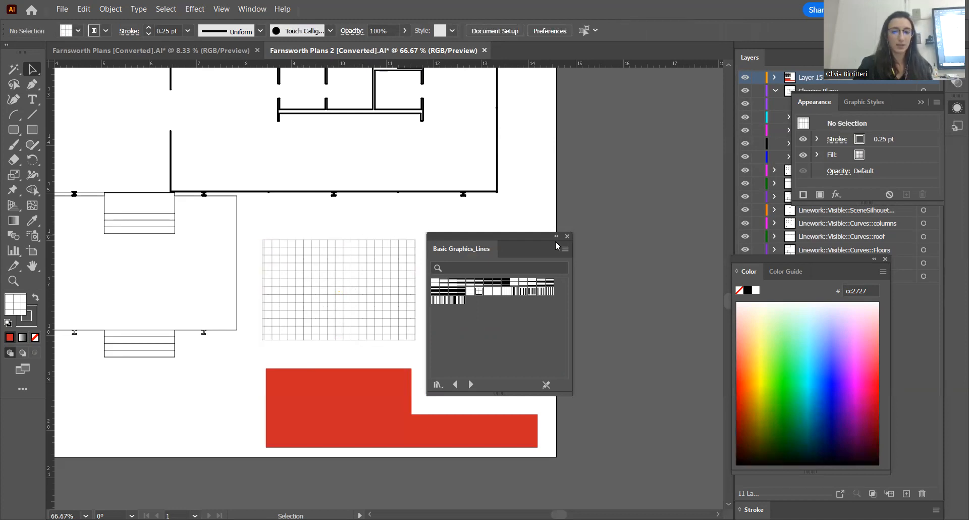
{"action": "left_click", "coordinate": [567, 236]}
{"action": "left_click_drag", "start_coordinate": [277, 221], "coordinate": [516, 223]}
{"action": "left_click", "coordinate": [33, 86]}
{"action": "scroll", "coordinate": [441, 208], "scroll_direction": "up", "scroll_amount": 3}
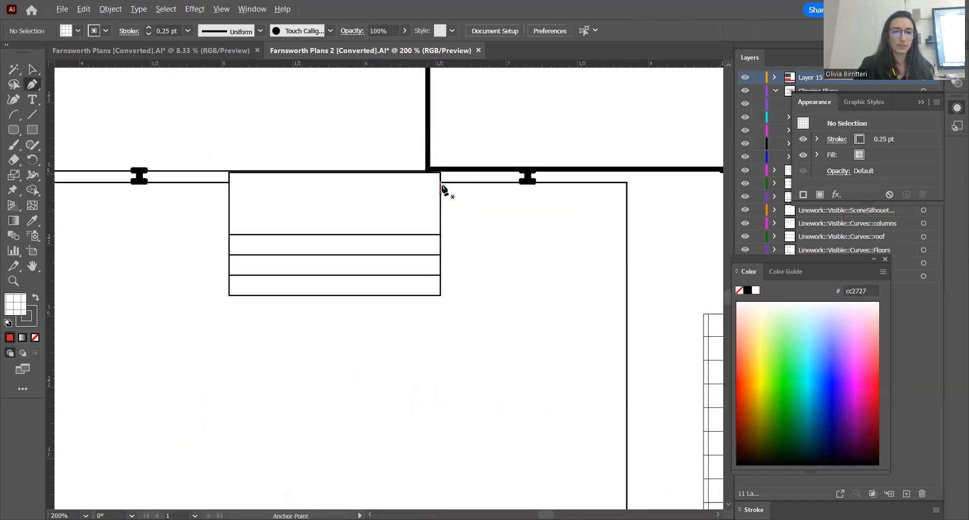
{"action": "left_click", "coordinate": [440, 182]}
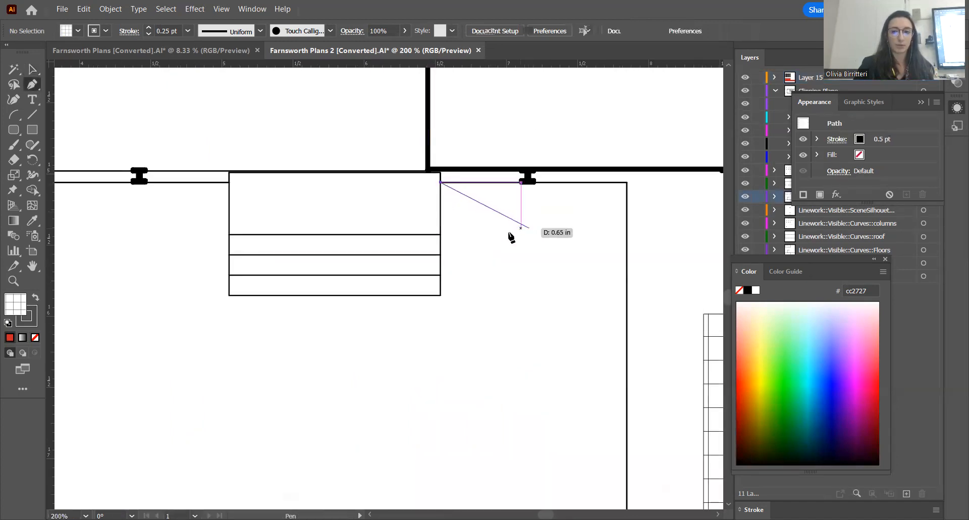
Lock the Clipping Plane layer, all Linework layers and the lights layer, and make Layer 15 the active layer
{"action": "left_click", "coordinate": [919, 103]}
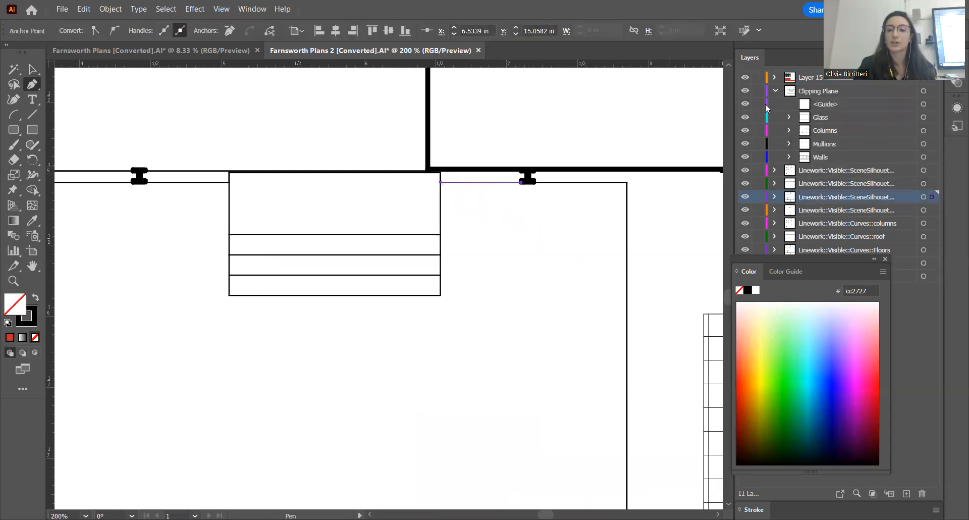
{"action": "left_click_drag", "start_coordinate": [759, 141], "coordinate": [777, 323]}
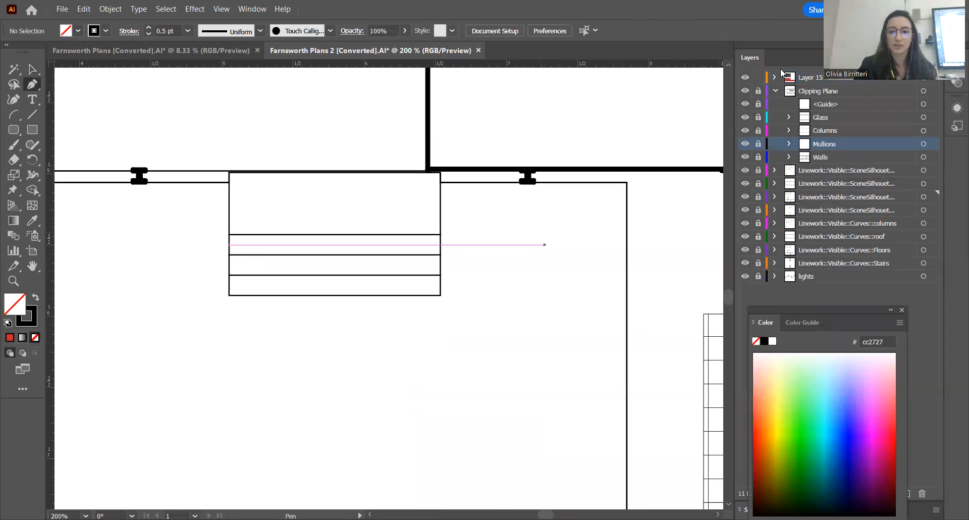
{"action": "left_click", "coordinate": [806, 77]}
Start a Pen path where the upper stairs' right side meets the terrace edge and trace to the terrace's upper-right and lower-right corners
{"action": "left_click", "coordinate": [441, 182]}
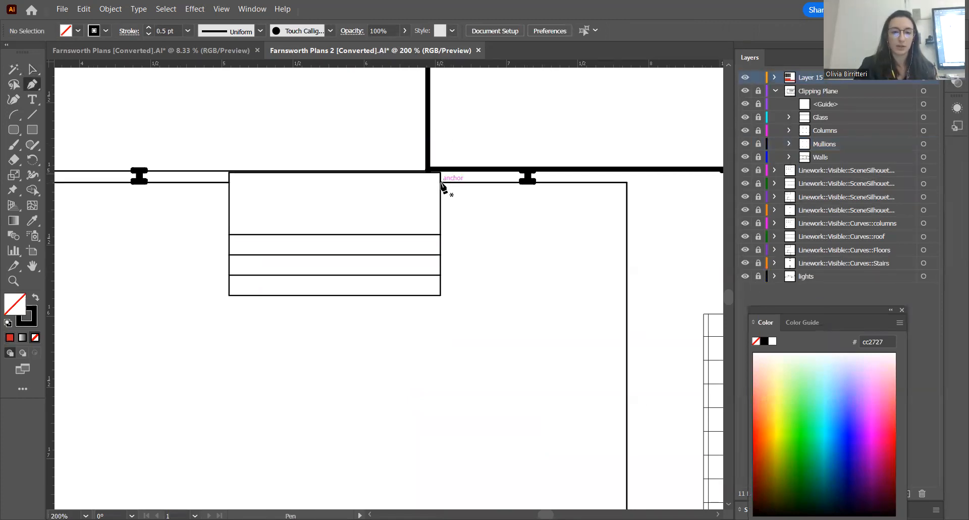
{"action": "scroll", "coordinate": [514, 227], "scroll_direction": "right", "scroll_amount": 3}
{"action": "left_click", "coordinate": [520, 186]}
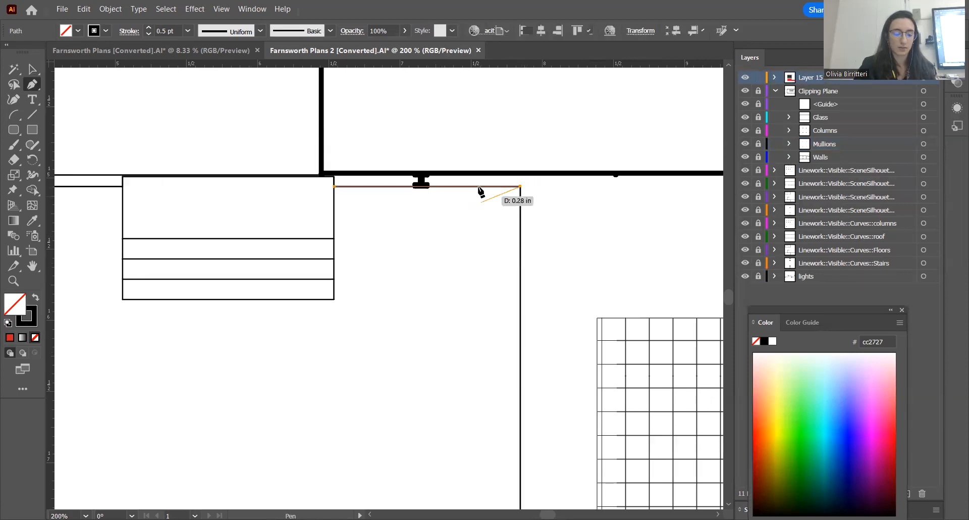
{"action": "scroll", "coordinate": [478, 187], "scroll_direction": "down", "scroll_amount": 6}
{"action": "scroll", "coordinate": [465, 227], "scroll_direction": "up", "scroll_amount": 5}
{"action": "left_click", "coordinate": [556, 258]}
{"action": "scroll", "coordinate": [566, 242], "scroll_direction": "down", "scroll_amount": 5}
{"action": "scroll", "coordinate": [419, 237], "scroll_direction": "up", "scroll_amount": 5}
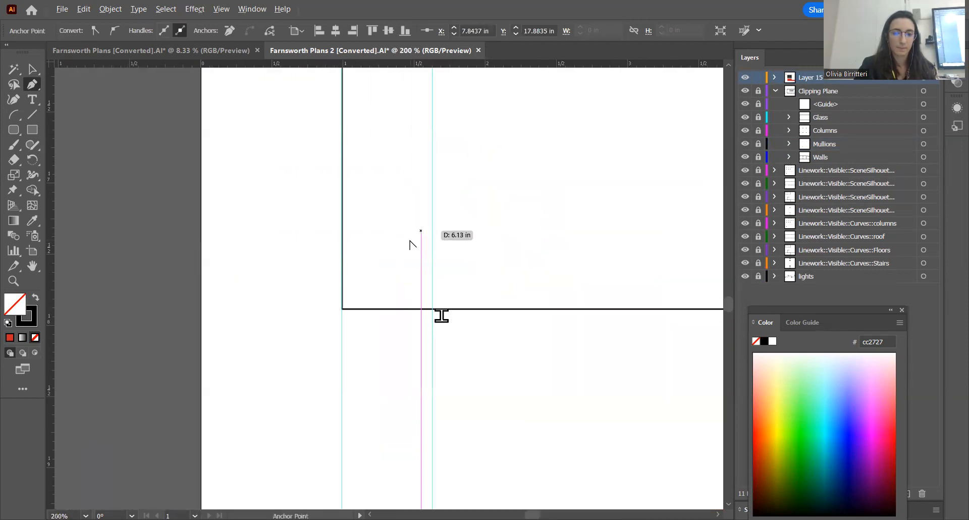
Continue the path along the terrace's lower edge to its lower-left corner and up to its upper-left corner
{"action": "left_click", "coordinate": [342, 308]}
{"action": "scroll", "coordinate": [334, 323], "scroll_direction": "down", "scroll_amount": 4}
{"action": "scroll", "coordinate": [335, 189], "scroll_direction": "up", "scroll_amount": 4}
{"action": "left_click", "coordinate": [343, 177]}
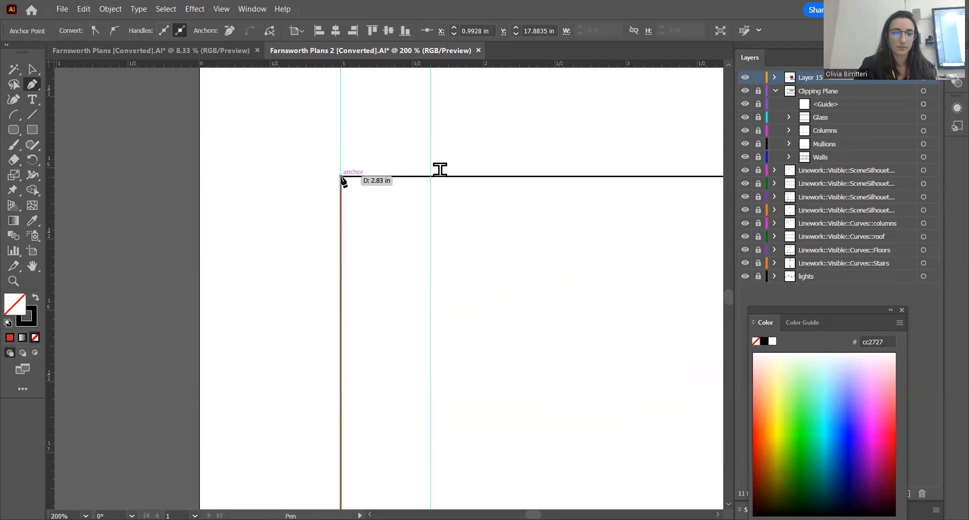
{"action": "left_click", "coordinate": [341, 177]}
Trace the terrace's upper edge and the left, bottom and right sides of the upper stairs, closing the path at its starting point
{"action": "scroll", "coordinate": [303, 222], "scroll_direction": "down", "scroll_amount": 5}
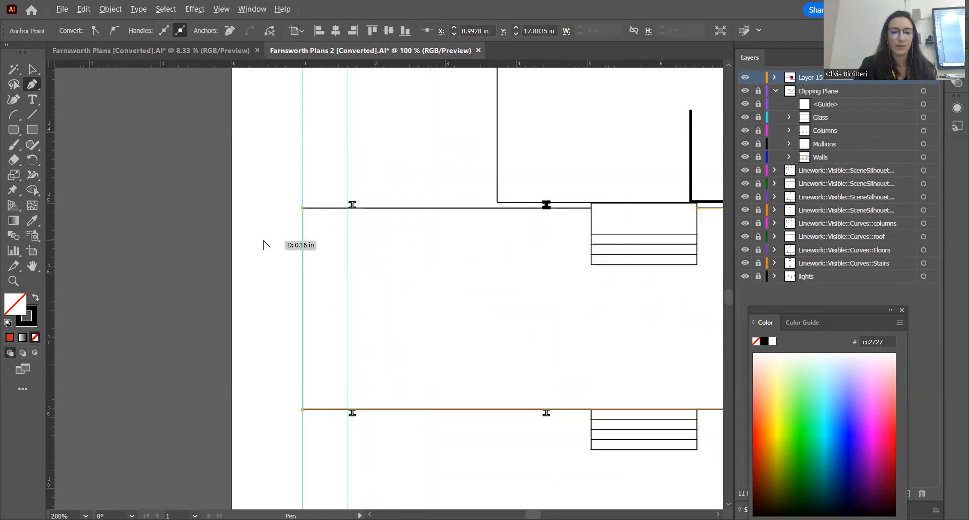
{"action": "scroll", "coordinate": [497, 241], "scroll_direction": "up", "scroll_amount": 2}
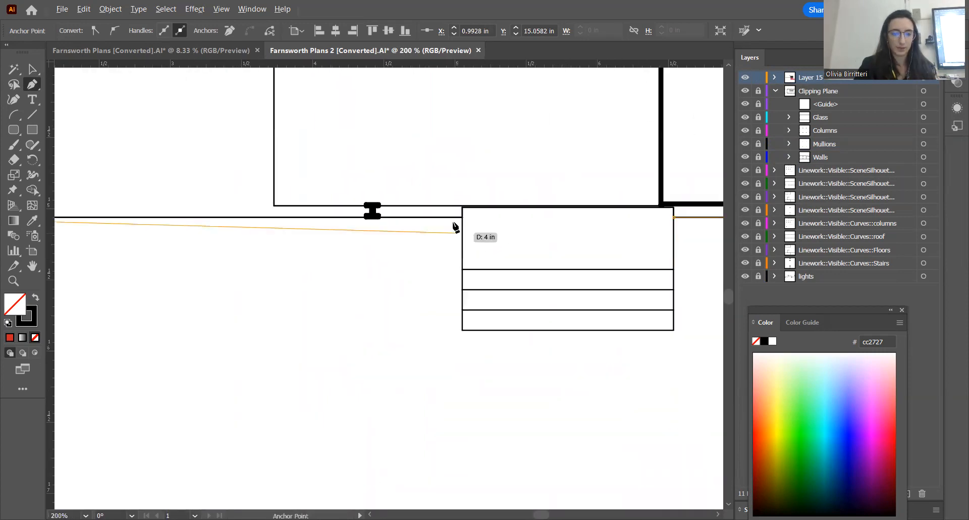
{"action": "scroll", "coordinate": [437, 260], "scroll_direction": "down", "scroll_amount": 2}
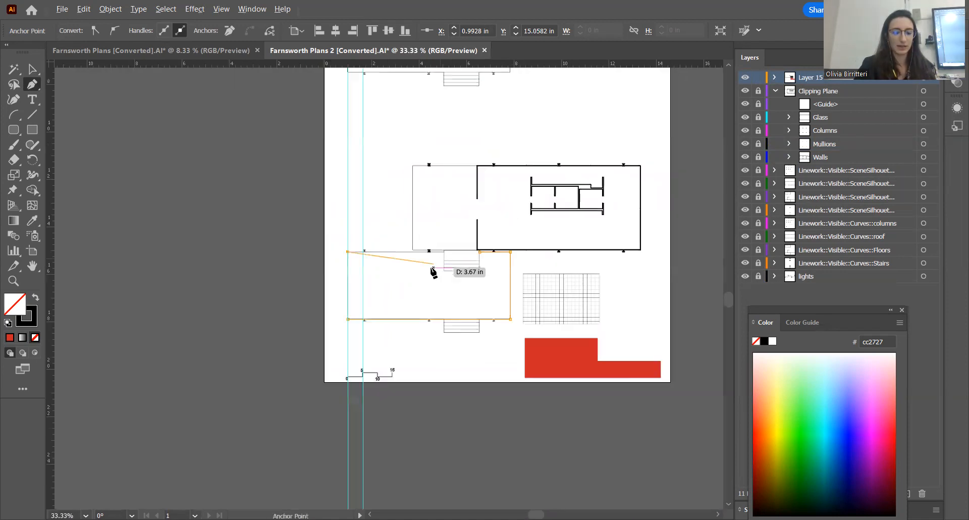
{"action": "left_click_drag", "start_coordinate": [433, 270], "coordinate": [449, 271]}
{"action": "scroll", "coordinate": [443, 253], "scroll_direction": "up", "scroll_amount": 8}
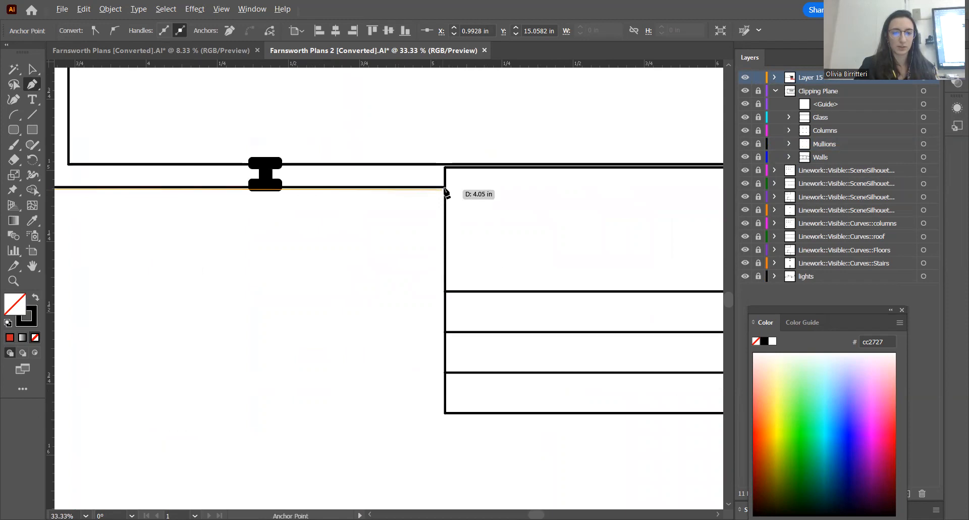
{"action": "left_click", "coordinate": [444, 187]}
{"action": "left_click", "coordinate": [445, 412]}
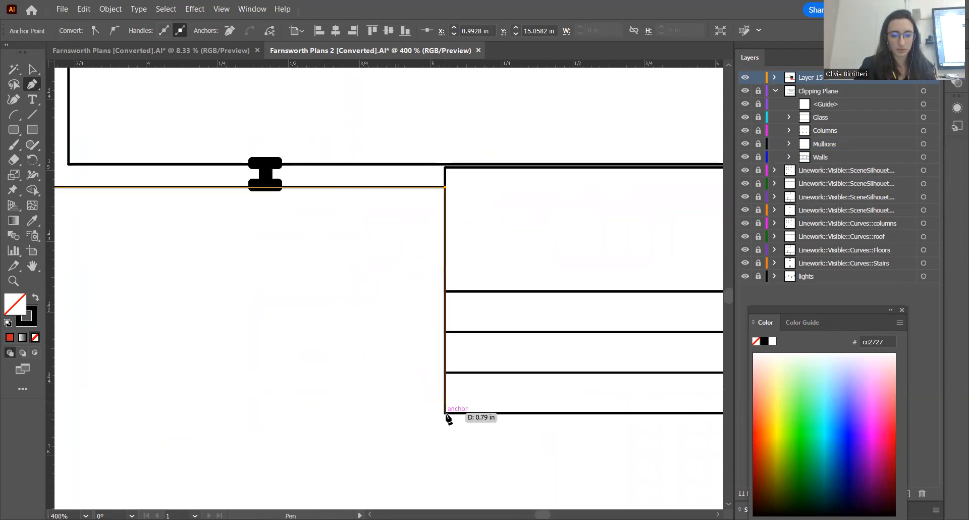
{"action": "scroll", "coordinate": [339, 396], "scroll_direction": "down", "scroll_amount": 2}
{"action": "scroll", "coordinate": [317, 386], "scroll_direction": "down", "scroll_amount": 3}
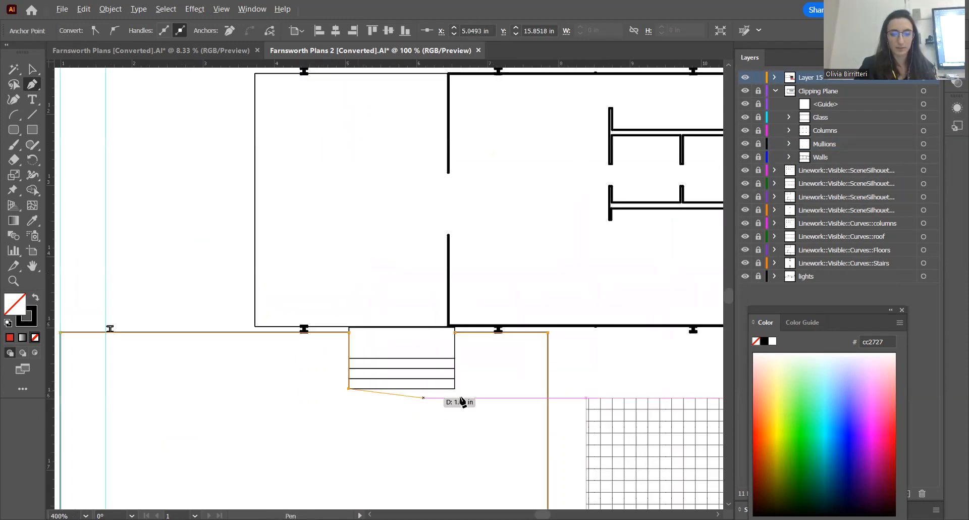
{"action": "scroll", "coordinate": [460, 391], "scroll_direction": "up", "scroll_amount": 6}
{"action": "left_click", "coordinate": [435, 389]}
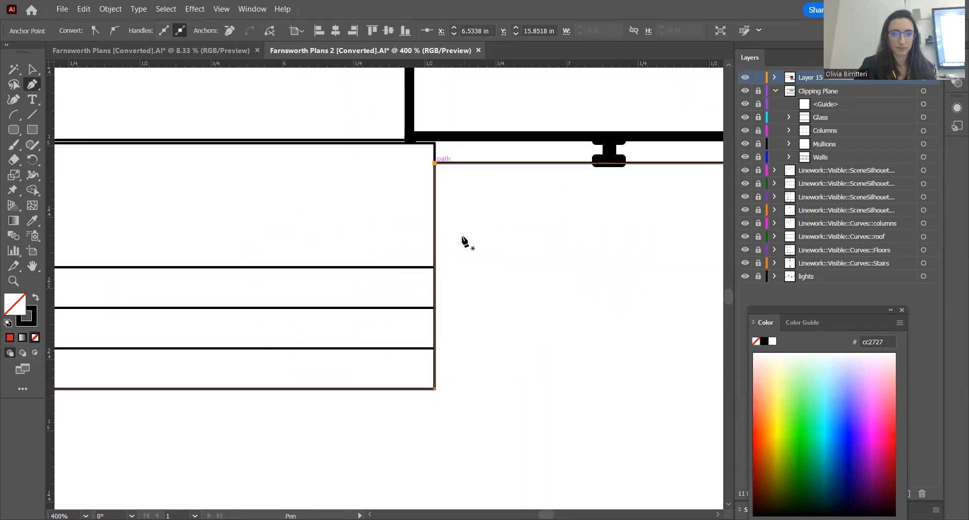
{"action": "scroll", "coordinate": [459, 242], "scroll_direction": "down", "scroll_amount": 4}
{"action": "scroll", "coordinate": [447, 242], "scroll_direction": "down", "scroll_amount": 1}
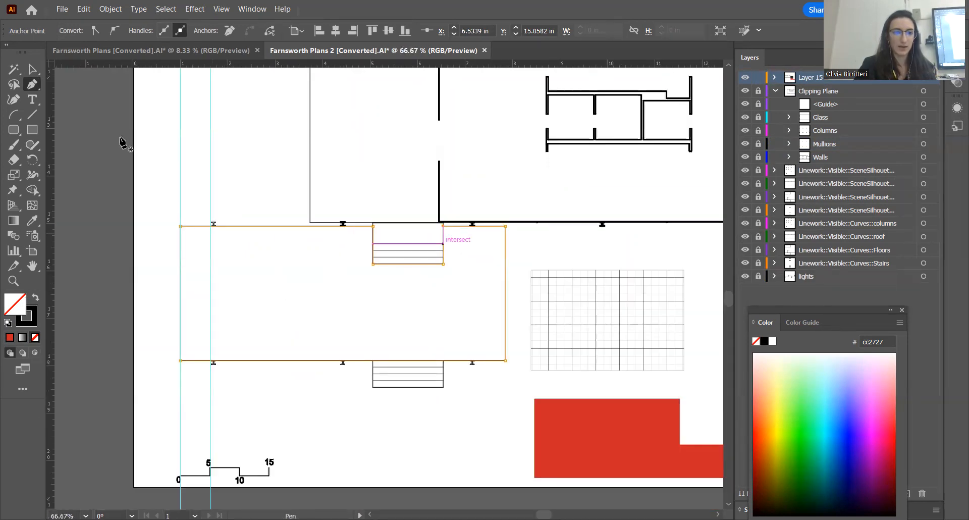
Fill the closed terrace outline with the saved square grid pattern swatch and deselect it
{"action": "left_click", "coordinate": [32, 69]}
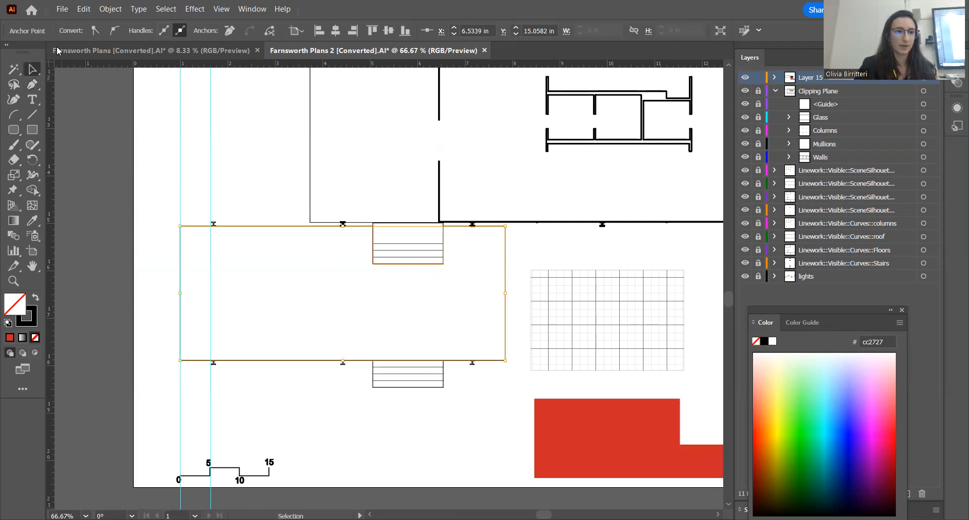
{"action": "left_click", "coordinate": [184, 237]}
{"action": "left_click", "coordinate": [193, 227]}
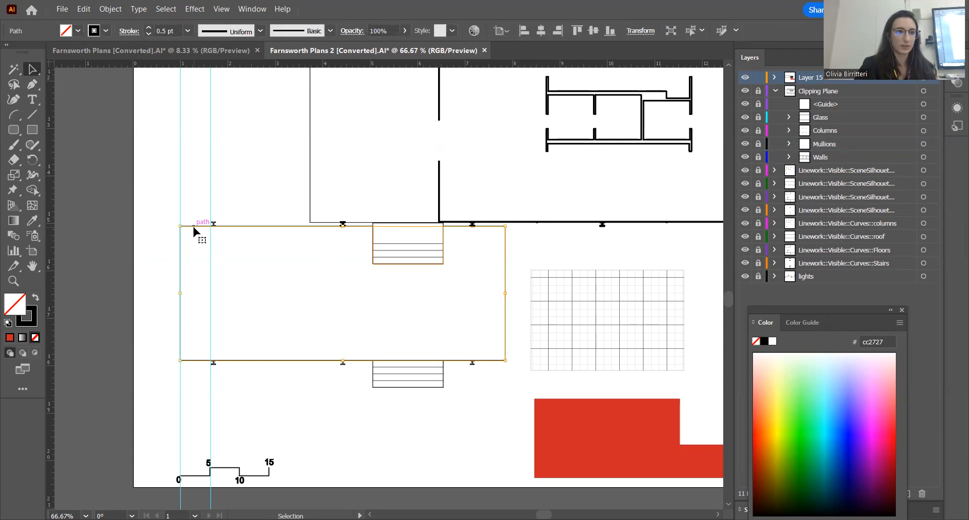
{"action": "left_click", "coordinate": [78, 30]}
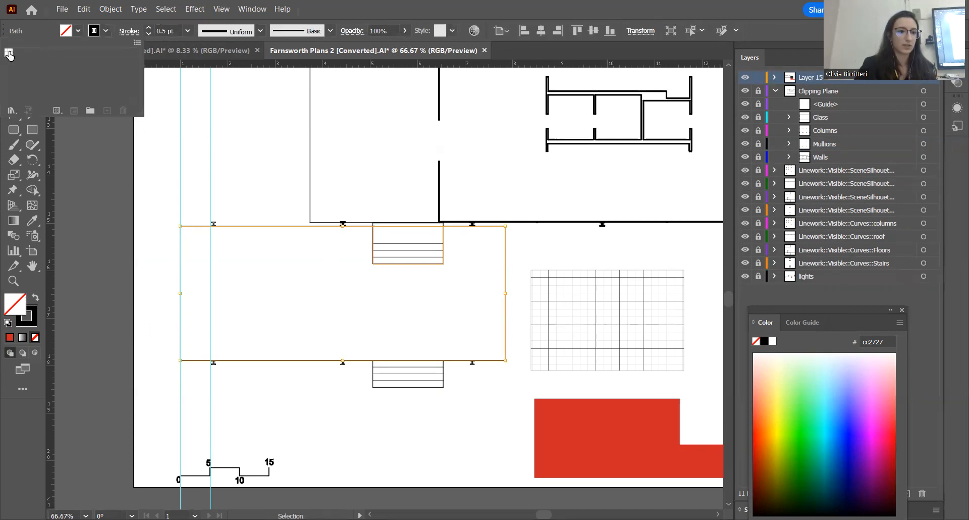
{"action": "left_click", "coordinate": [8, 52]}
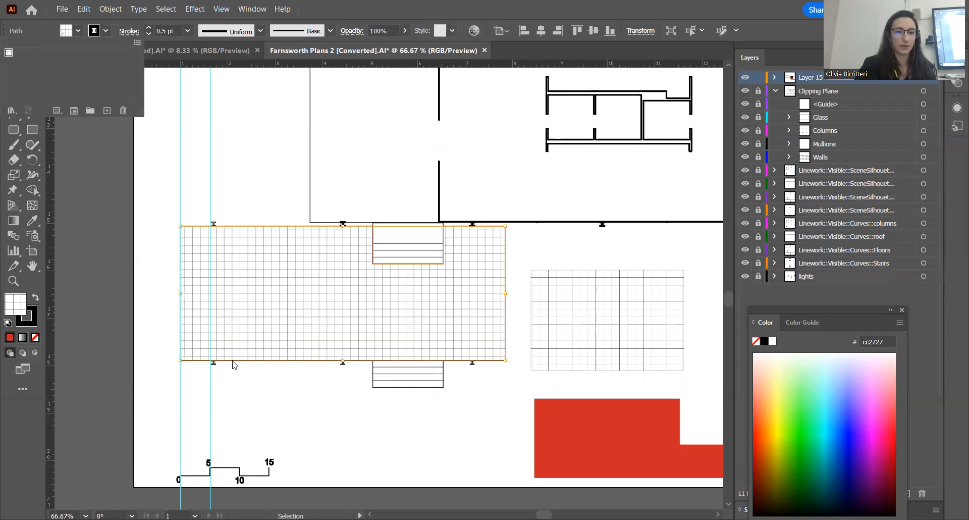
{"action": "left_click", "coordinate": [300, 404]}
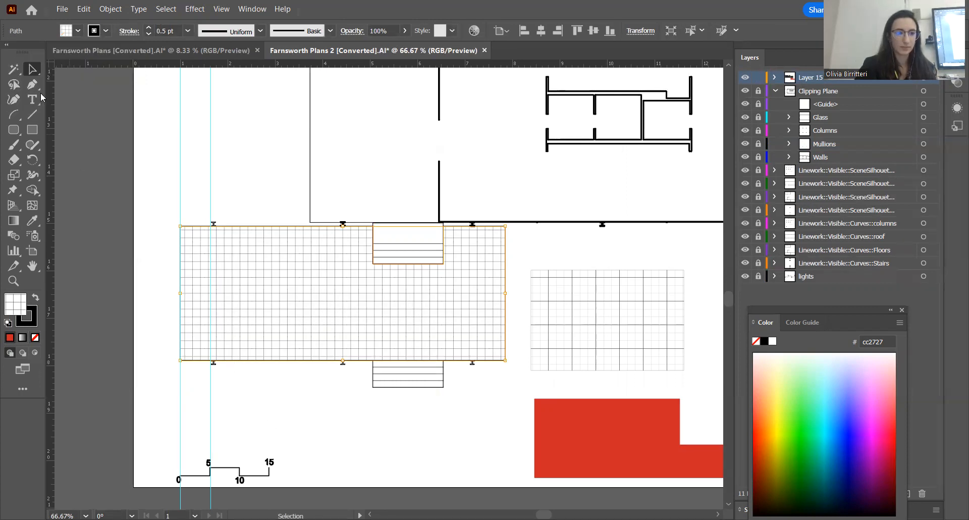
{"action": "left_click", "coordinate": [246, 167]}
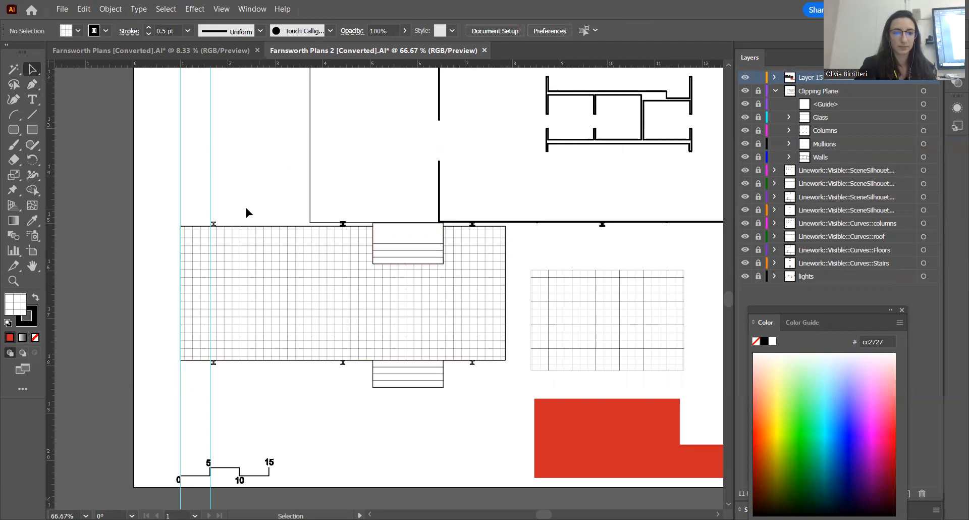
Select the red L-shape, open the Nature > Foliage swatch library for its fill and enlarge the library's display area
{"action": "scroll", "coordinate": [241, 206], "scroll_direction": "down", "scroll_amount": 2}
{"action": "scroll", "coordinate": [347, 260], "scroll_direction": "up", "scroll_amount": 1}
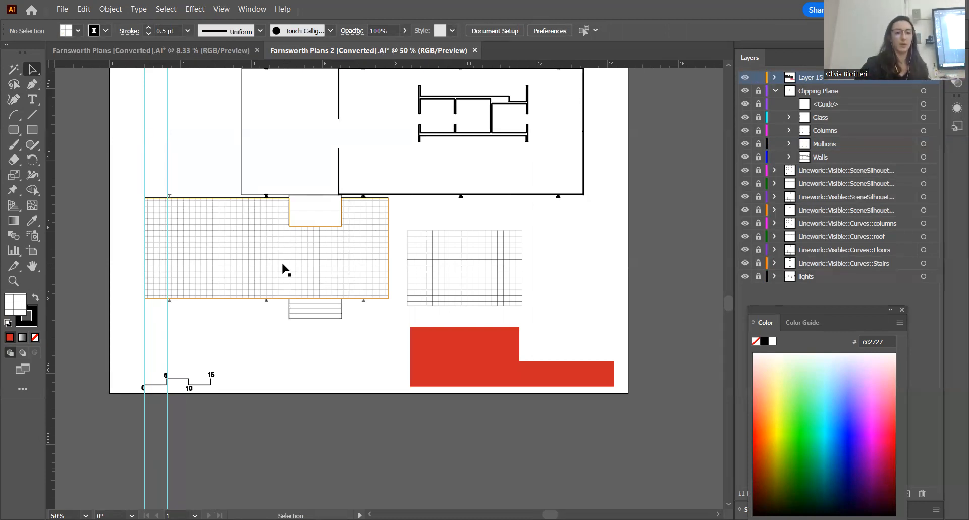
{"action": "left_click", "coordinate": [457, 367]}
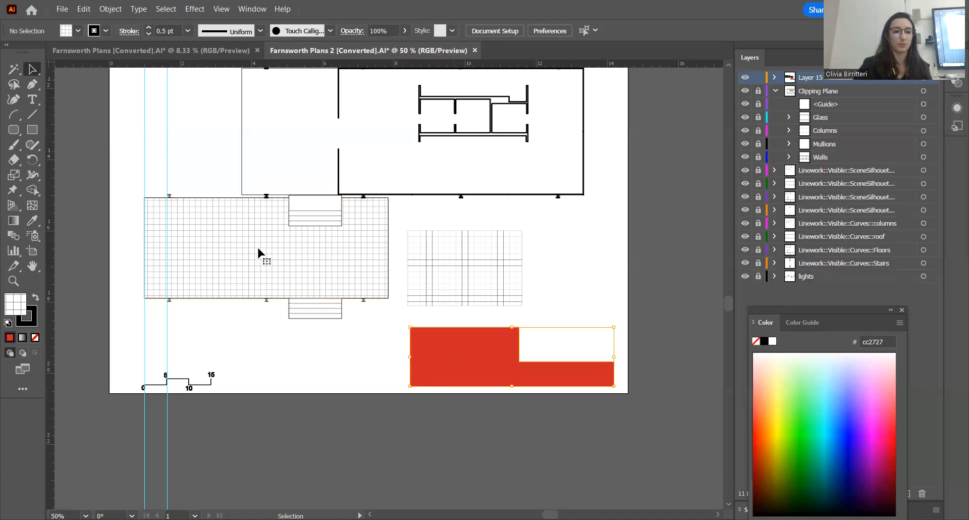
{"action": "left_click", "coordinate": [78, 30]}
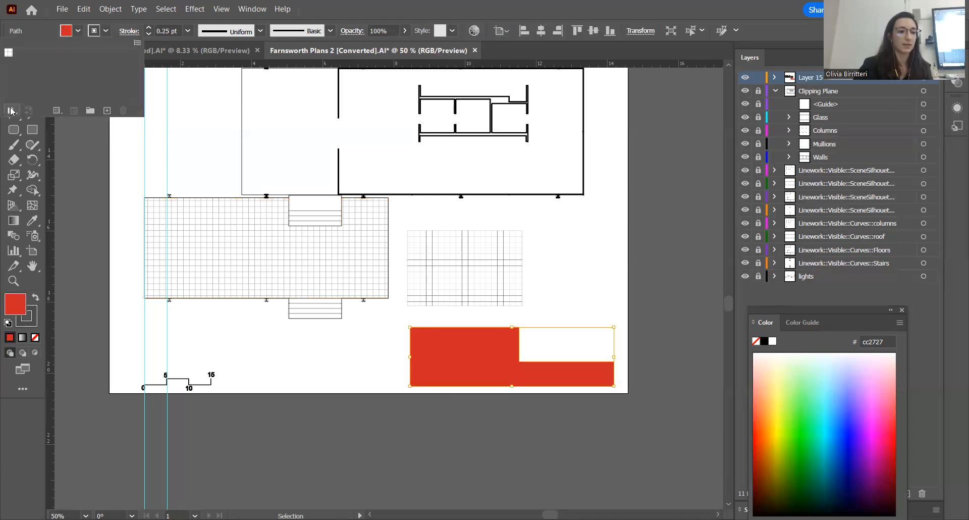
{"action": "left_click", "coordinate": [11, 110]}
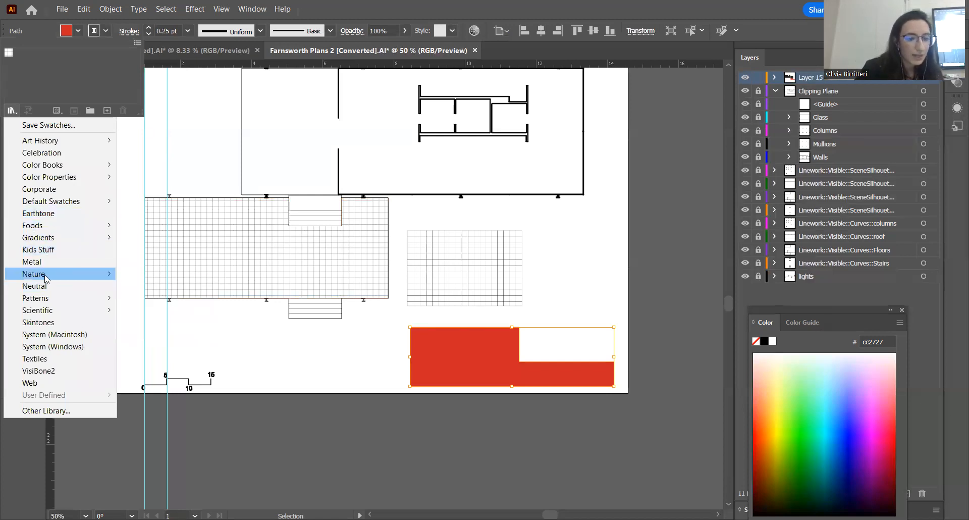
{"action": "mouse_move", "coordinate": [45, 276]}
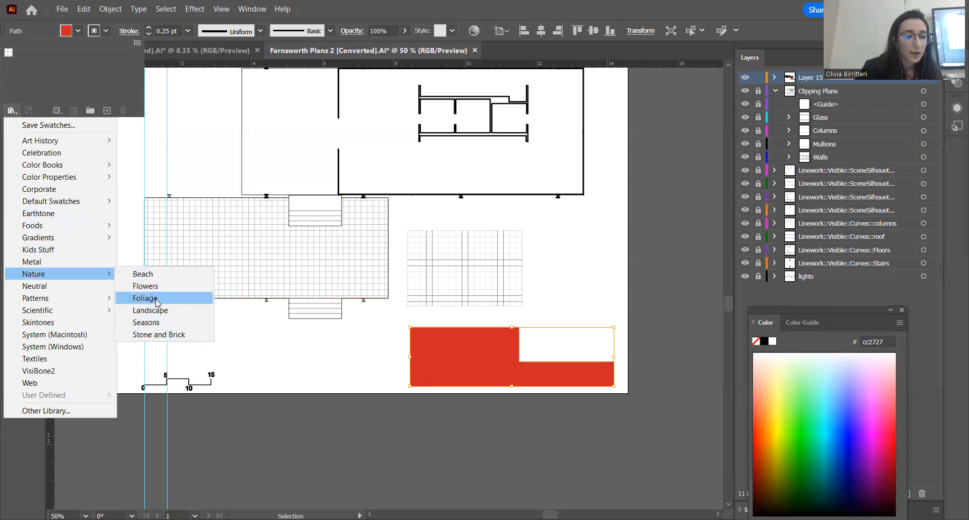
{"action": "left_click", "coordinate": [144, 298]}
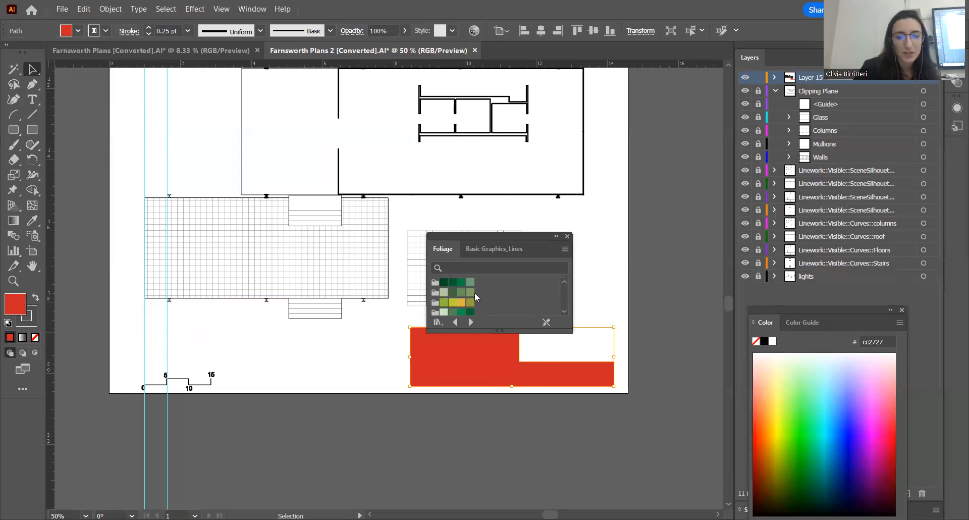
{"action": "scroll", "coordinate": [471, 297], "scroll_direction": "down", "scroll_amount": 2}
{"action": "scroll", "coordinate": [469, 302], "scroll_direction": "up", "scroll_amount": 2}
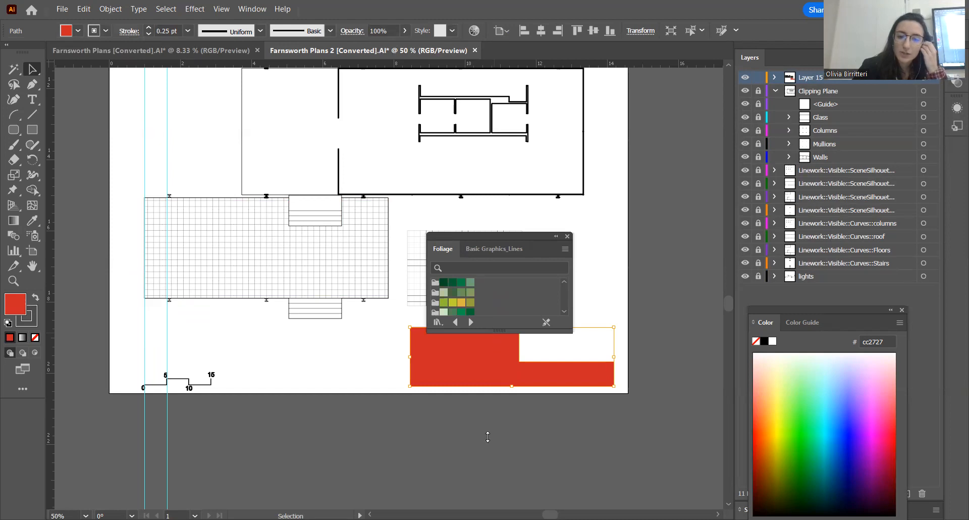
{"action": "left_click_drag", "start_coordinate": [486, 440], "coordinate": [486, 442]}
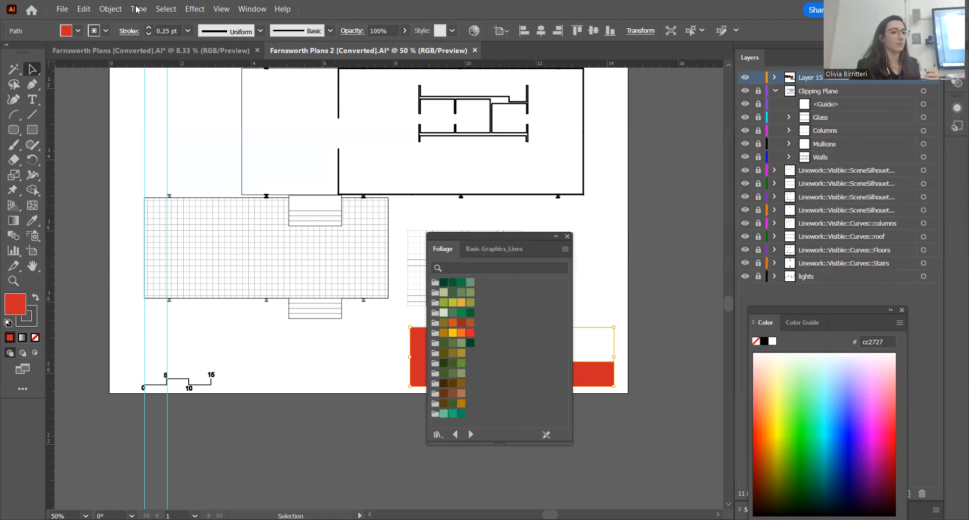
{"action": "left_click", "coordinate": [77, 30]}
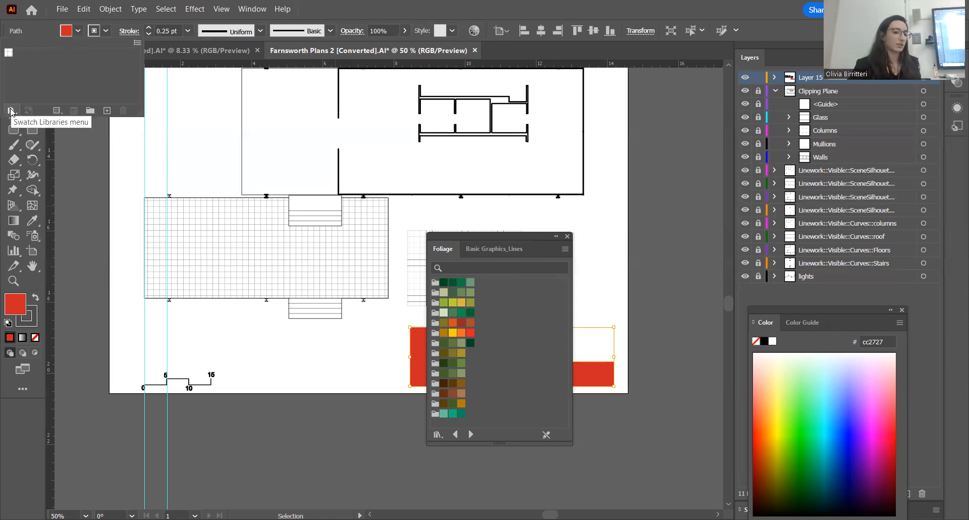
{"action": "left_click", "coordinate": [11, 111]}
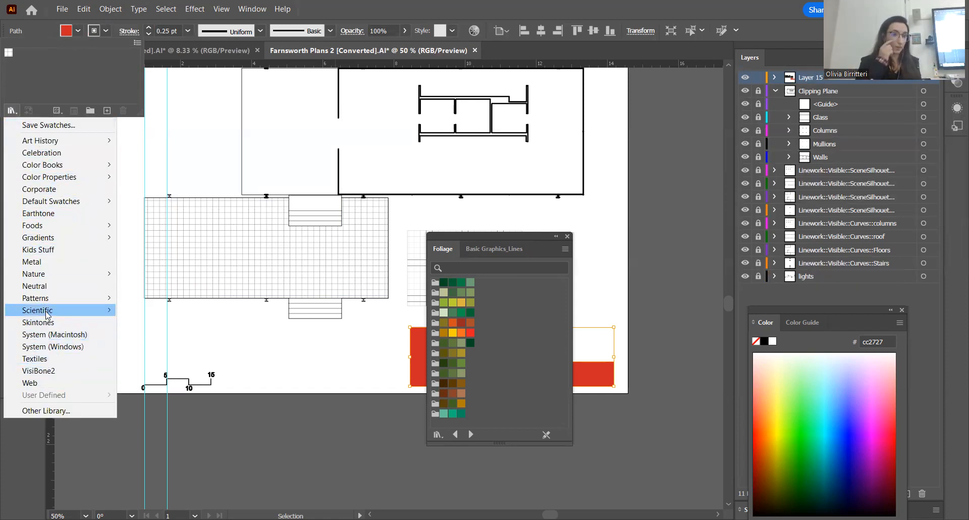
{"action": "mouse_move", "coordinate": [47, 314]}
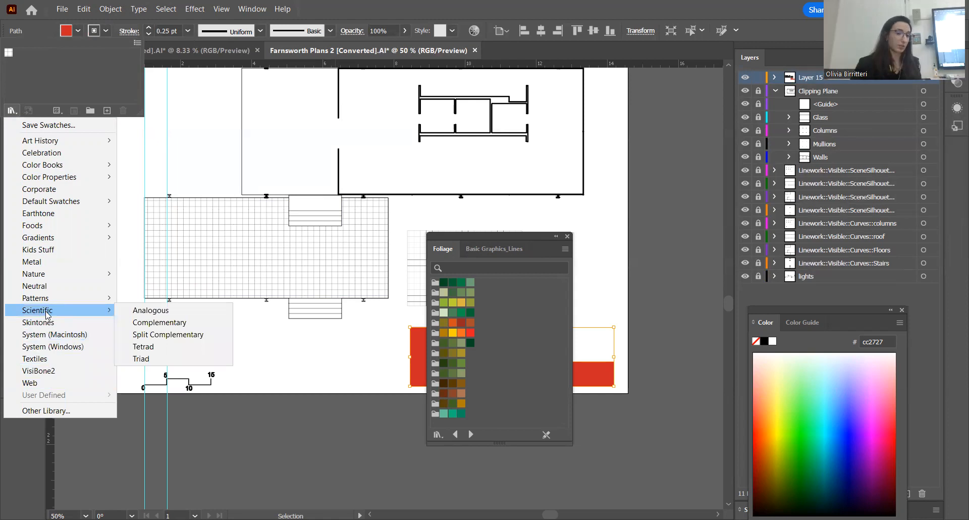
{"action": "mouse_move", "coordinate": [48, 274]}
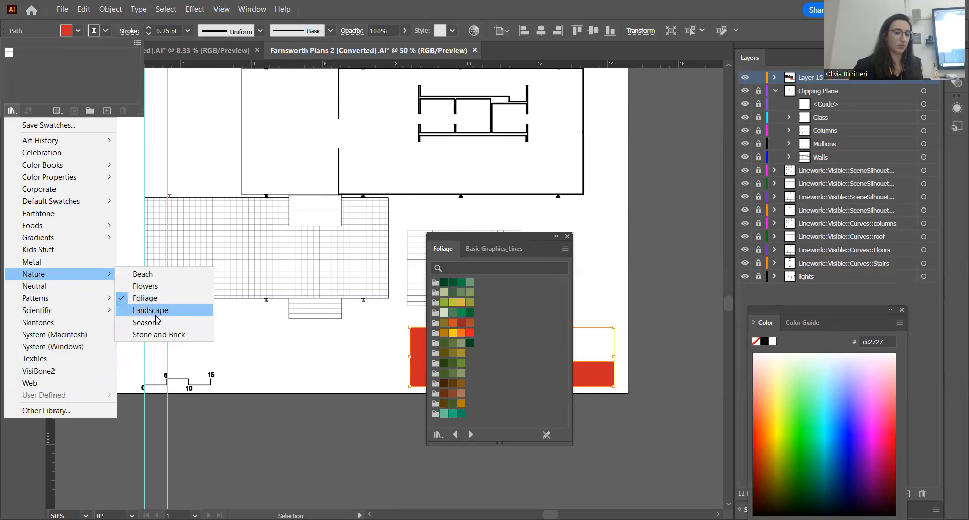
{"action": "left_click", "coordinate": [495, 331]}
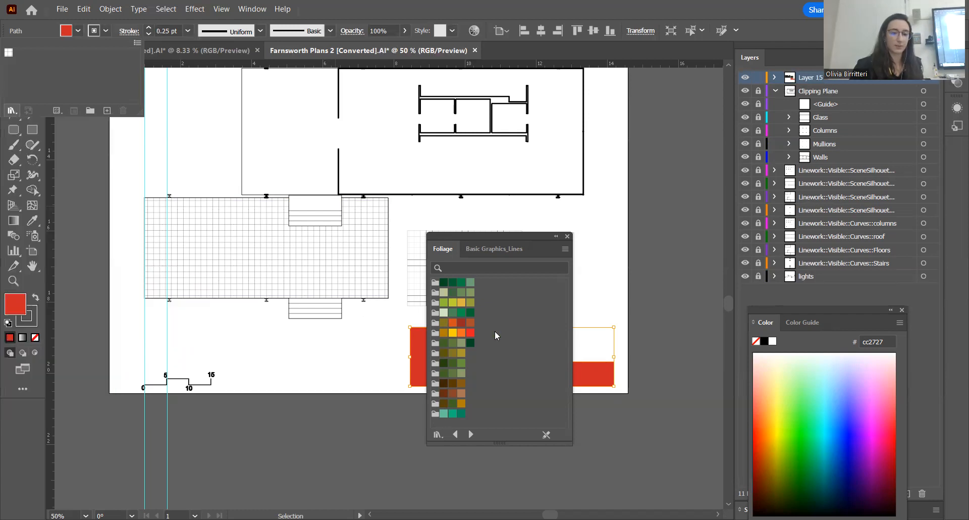
Fill the L-shape with the orange Foliage swatch C=0 M=80 Y=100 K=14, close the library and deselect the shape
{"action": "left_click", "coordinate": [452, 323]}
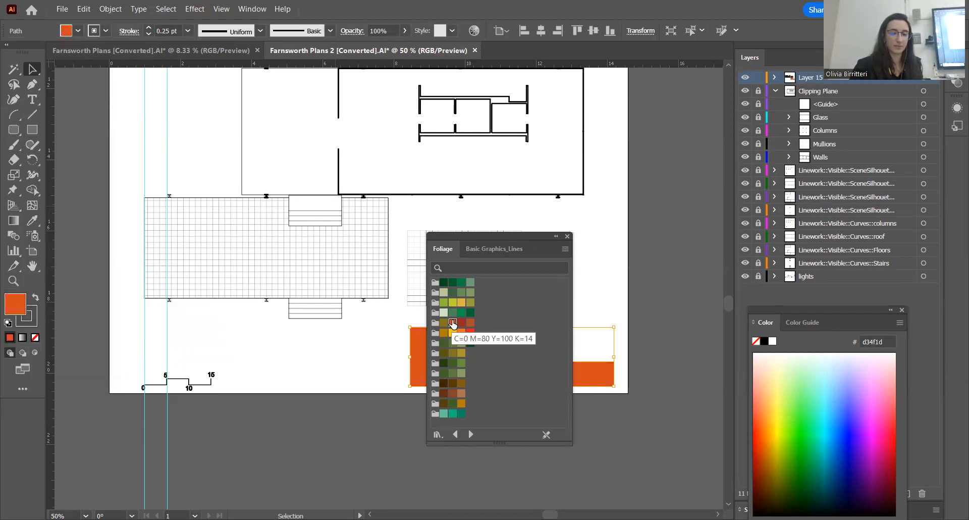
{"action": "left_click", "coordinate": [566, 237]}
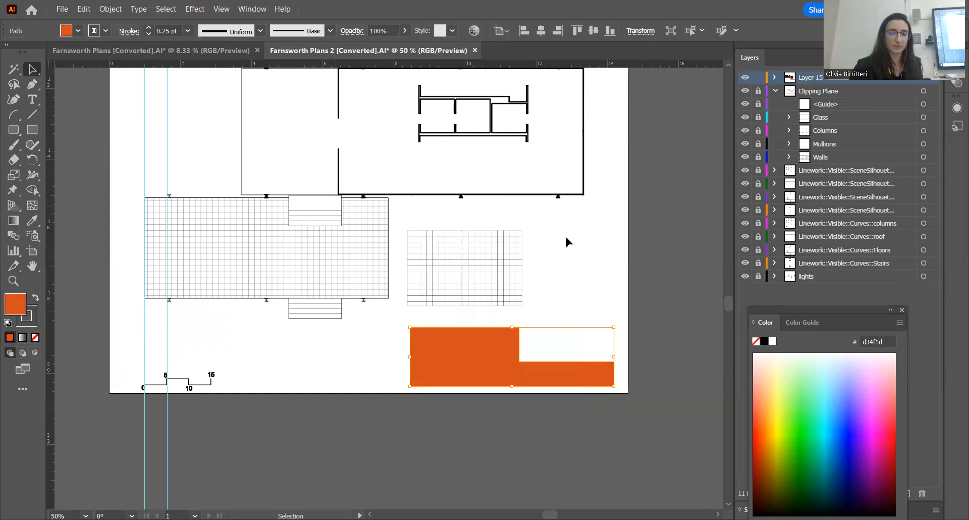
{"action": "left_click", "coordinate": [604, 273]}
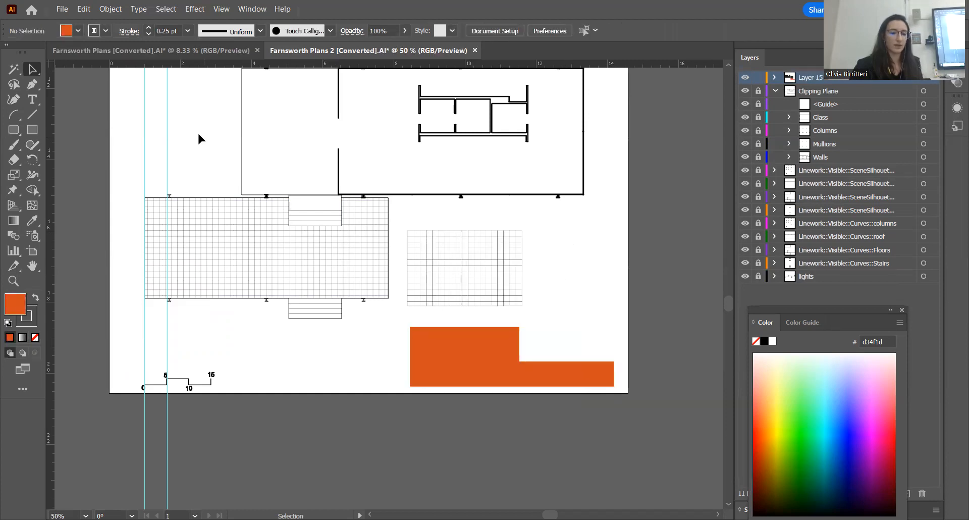